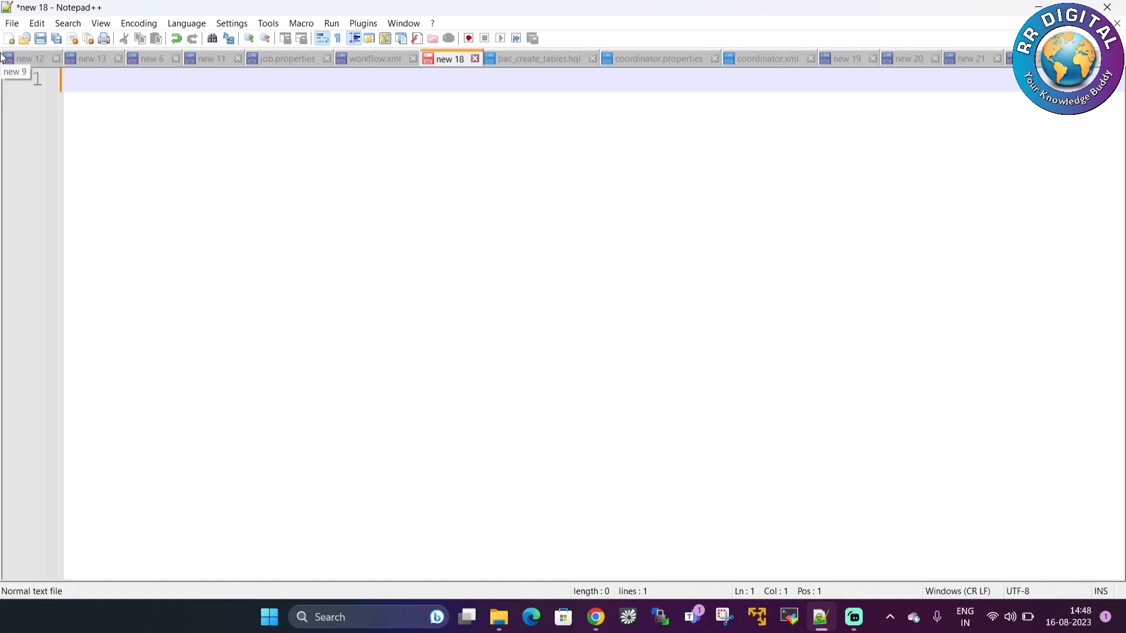
- Write the heading "Ingestion patitioned tables" on the first line of the empty document
type("Ingestion table")
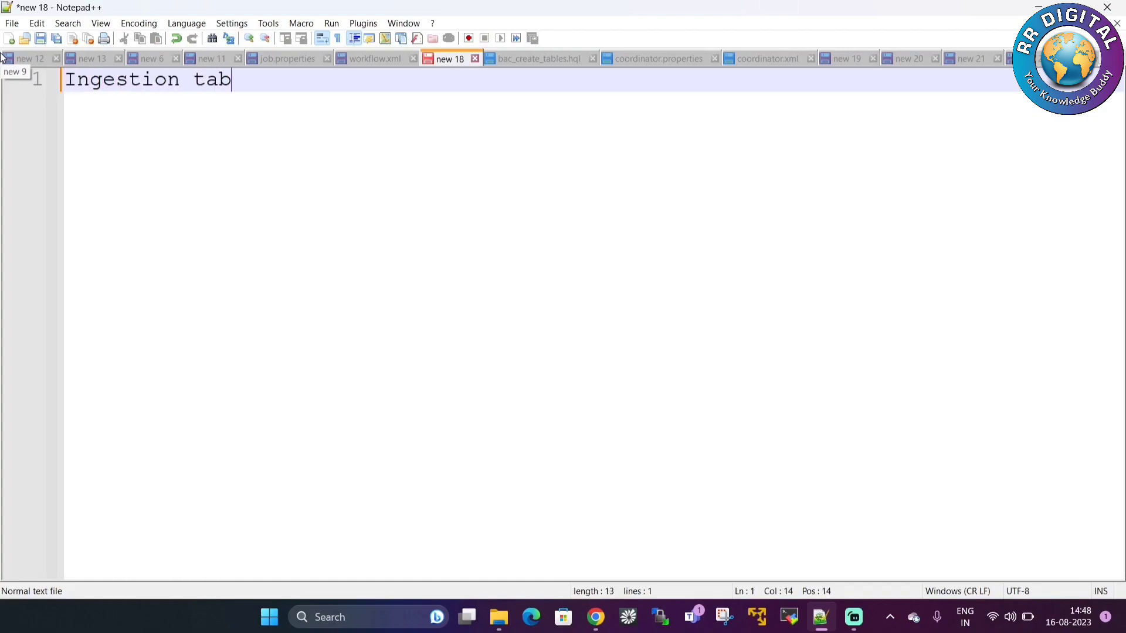
key("BackSpace")
key("BackSpace")
key("BackSpace")
key("BackSpace")
key("BackSpace")
type("patitioned tables")
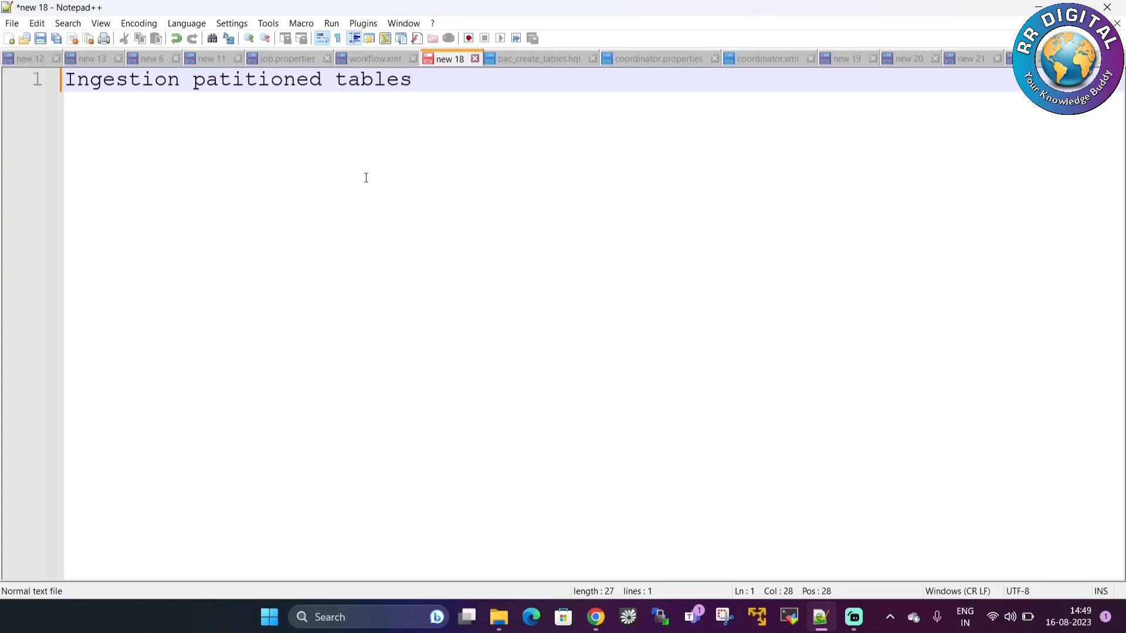
- Insert "time" directly after "Ingestion" in the heading
left_click(179, 80)
type("ti")
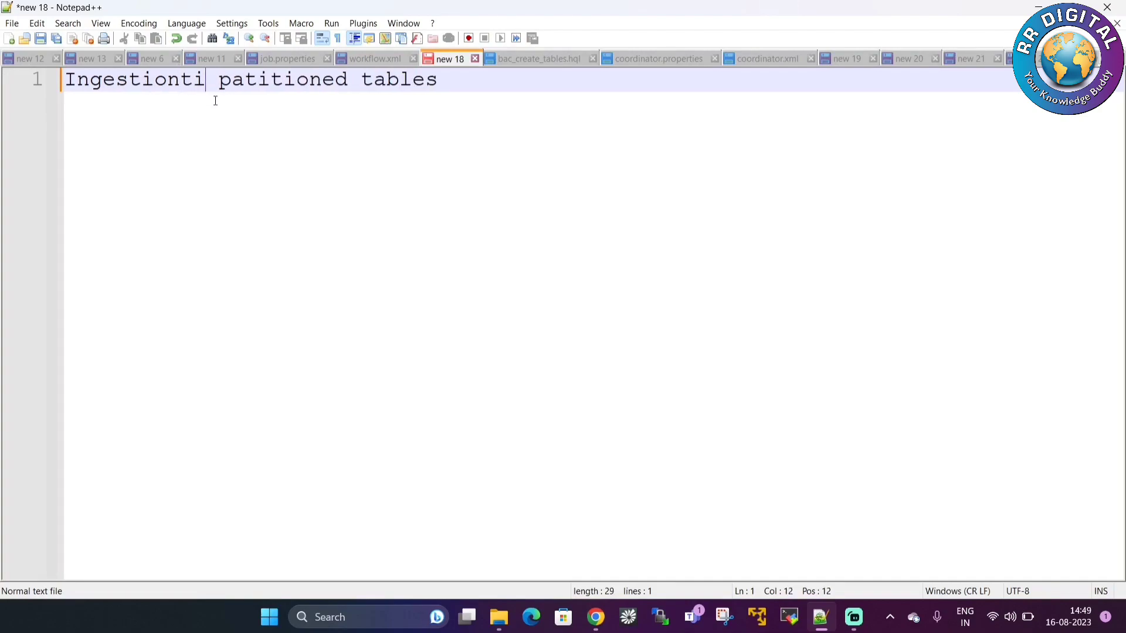
type("me")
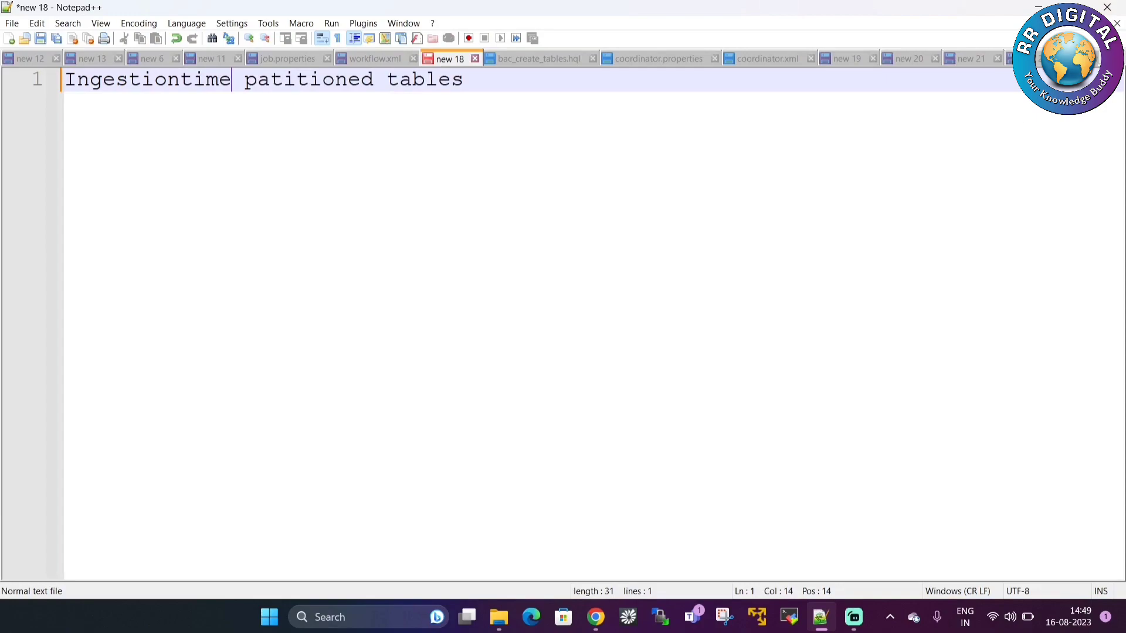
- Switch to BigQuery in Chrome and start a new table in the sample1 dataset, with Upload as its source
left_click(1040, 5)
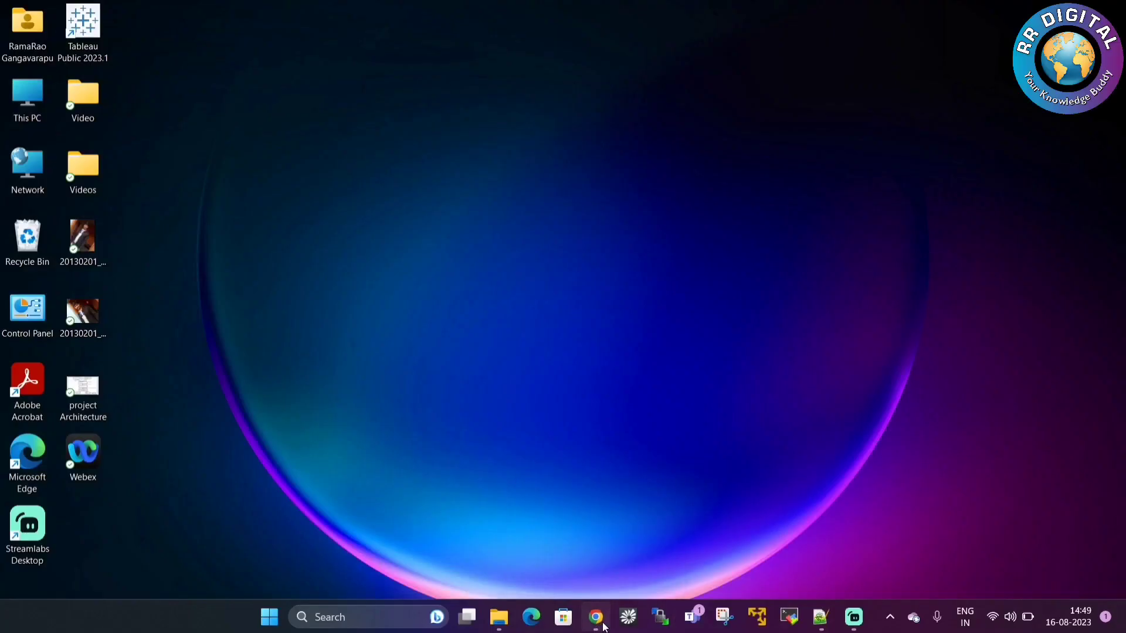
left_click(602, 627)
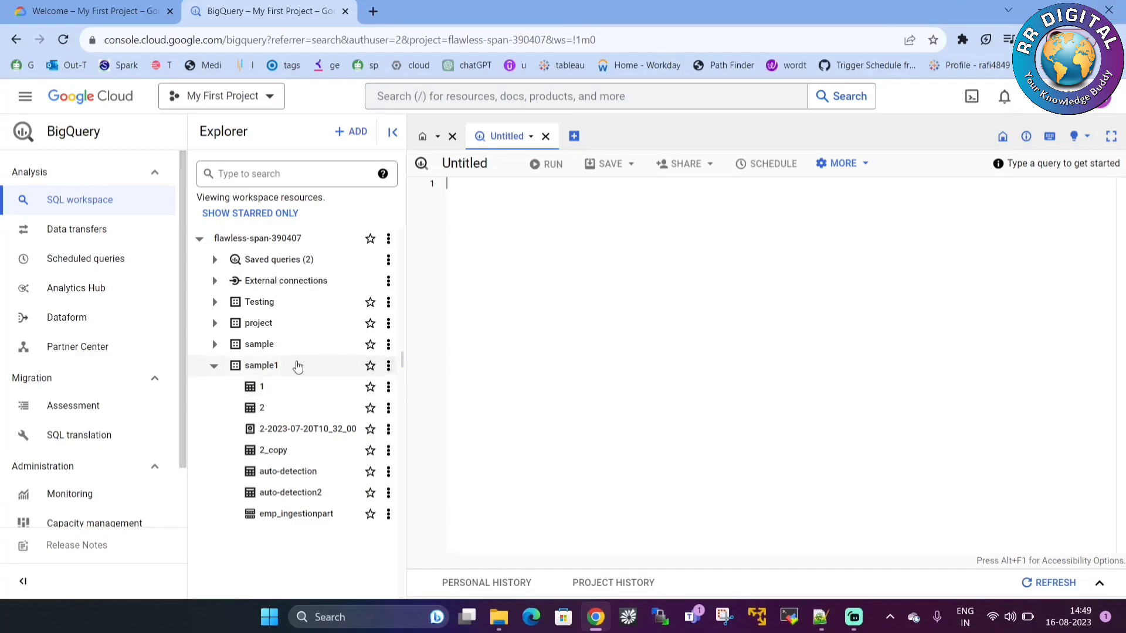
left_click(386, 367)
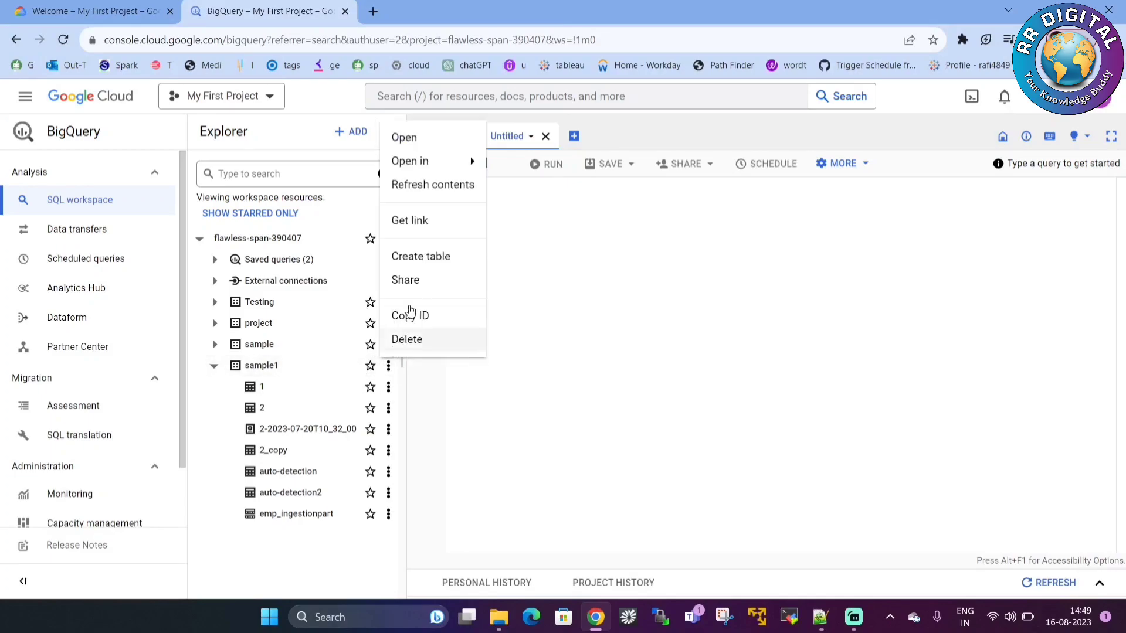
left_click(652, 369)
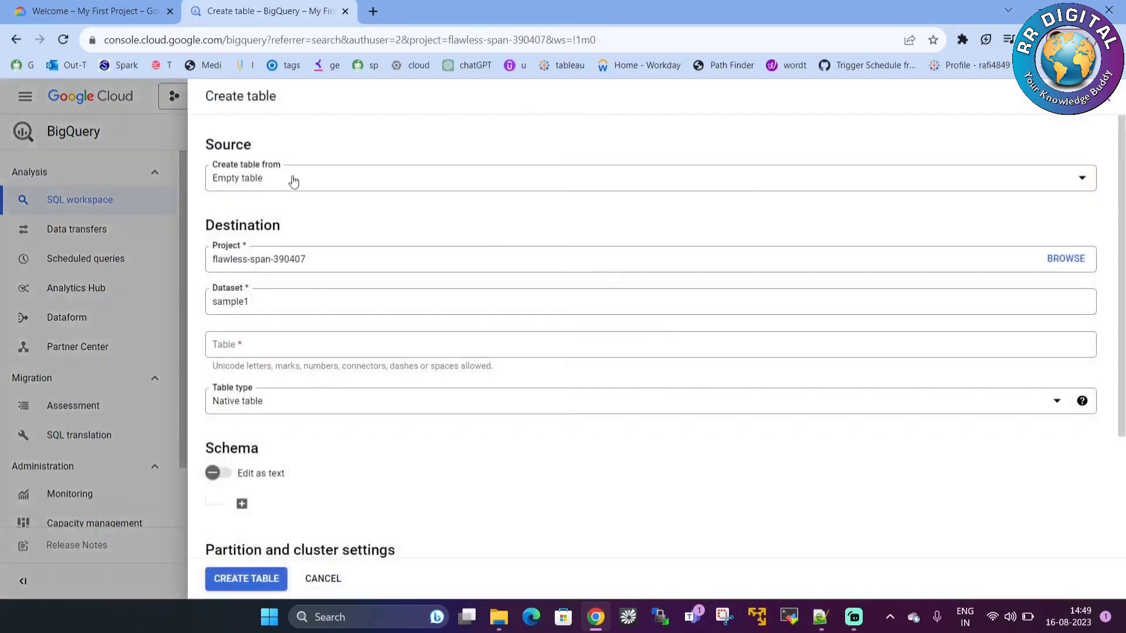
left_click(292, 176)
left_click(285, 240)
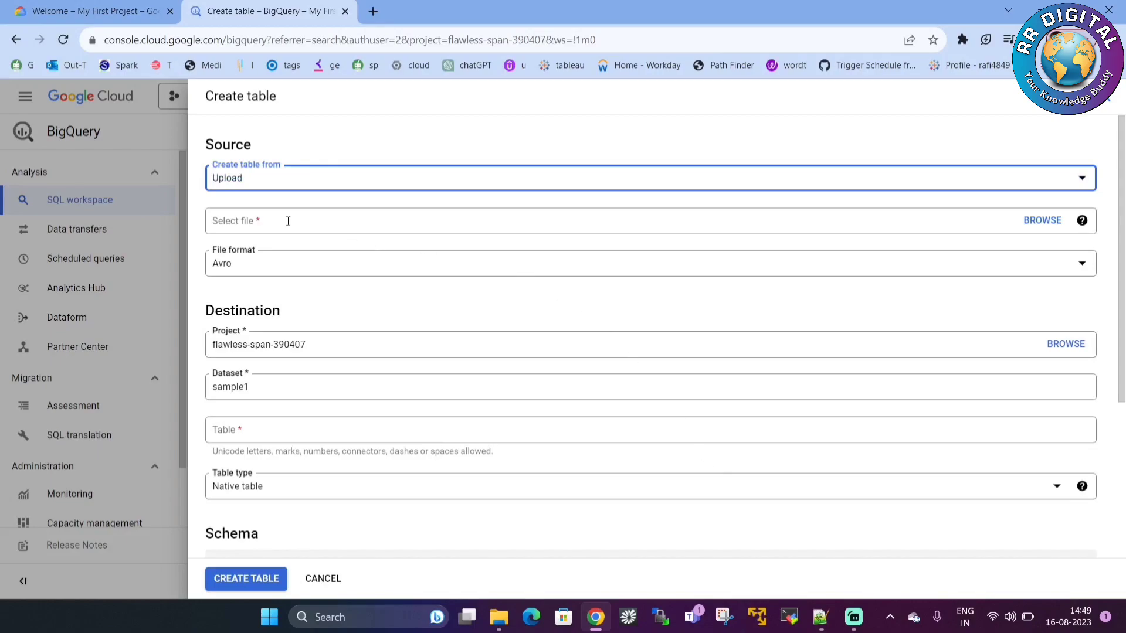
- Choose the employee file from the GCP folder as the upload file and set the file format to CSV
left_click(1046, 222)
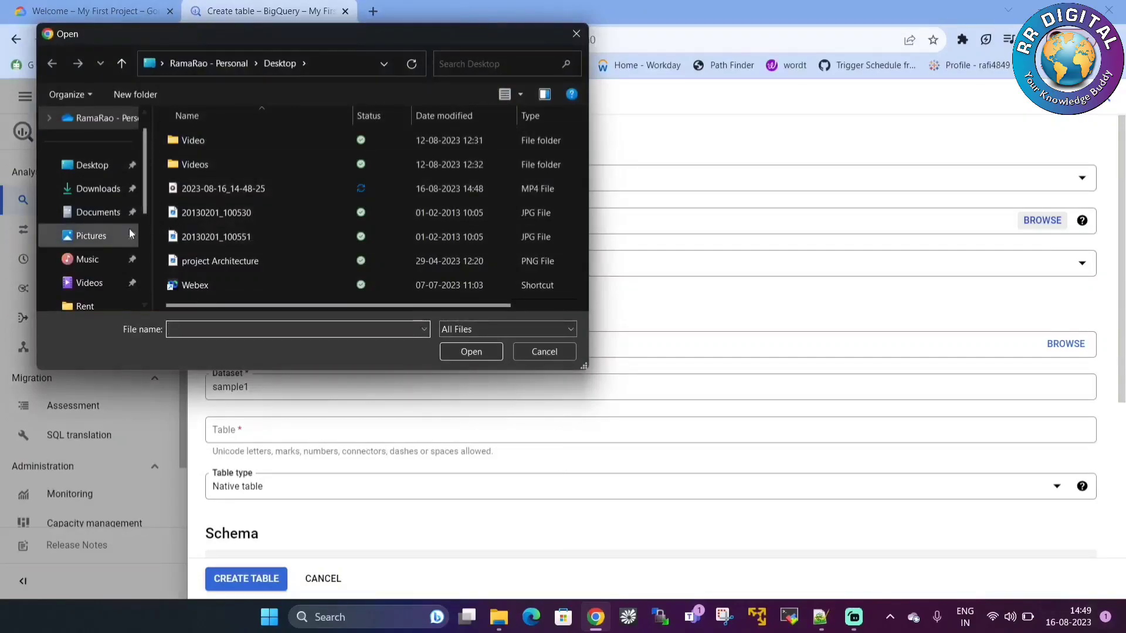
scroll(111, 262, "down", 2)
left_click(104, 283)
left_click(220, 214)
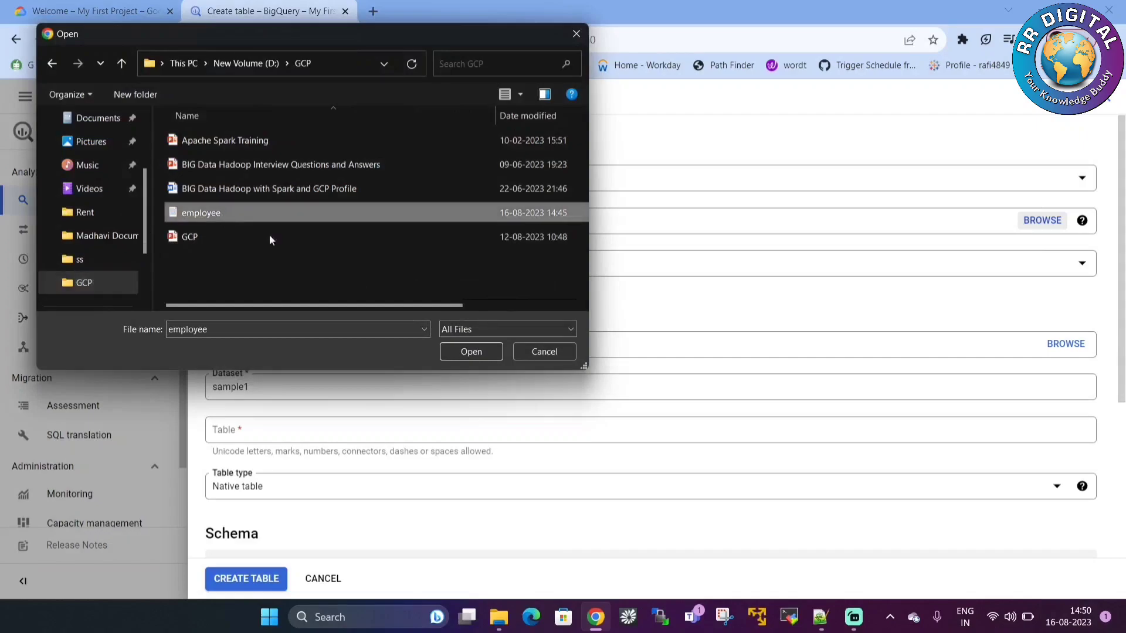
left_click(480, 351)
left_click(513, 268)
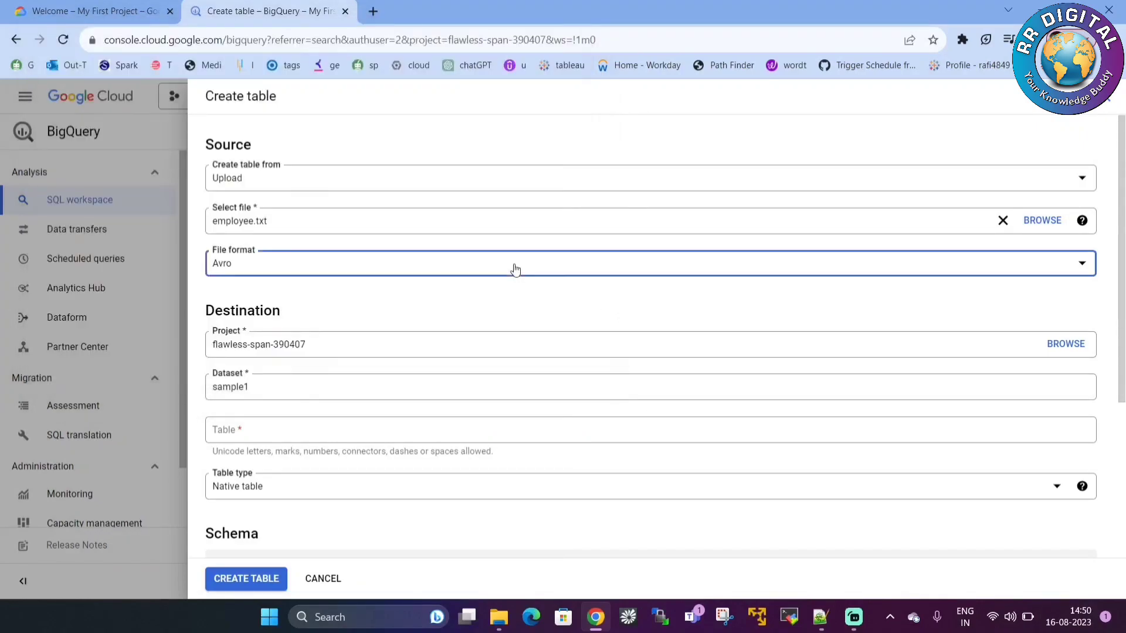
left_click(407, 282)
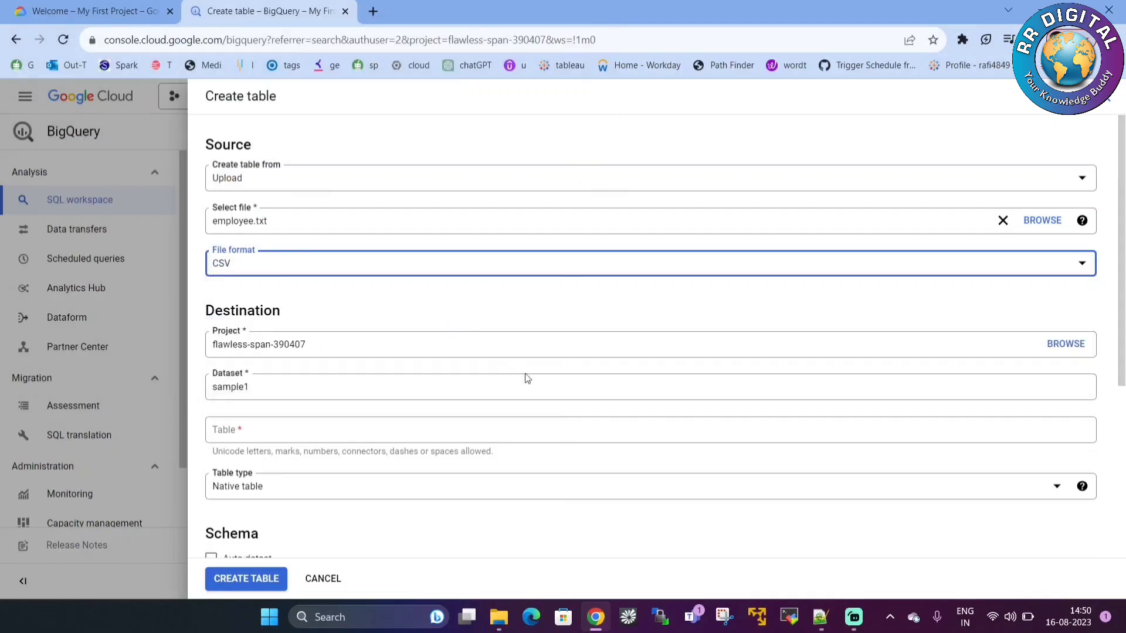
- Name the new table emp_ingestiontime_partition_table
scroll(549, 382, "down", 2)
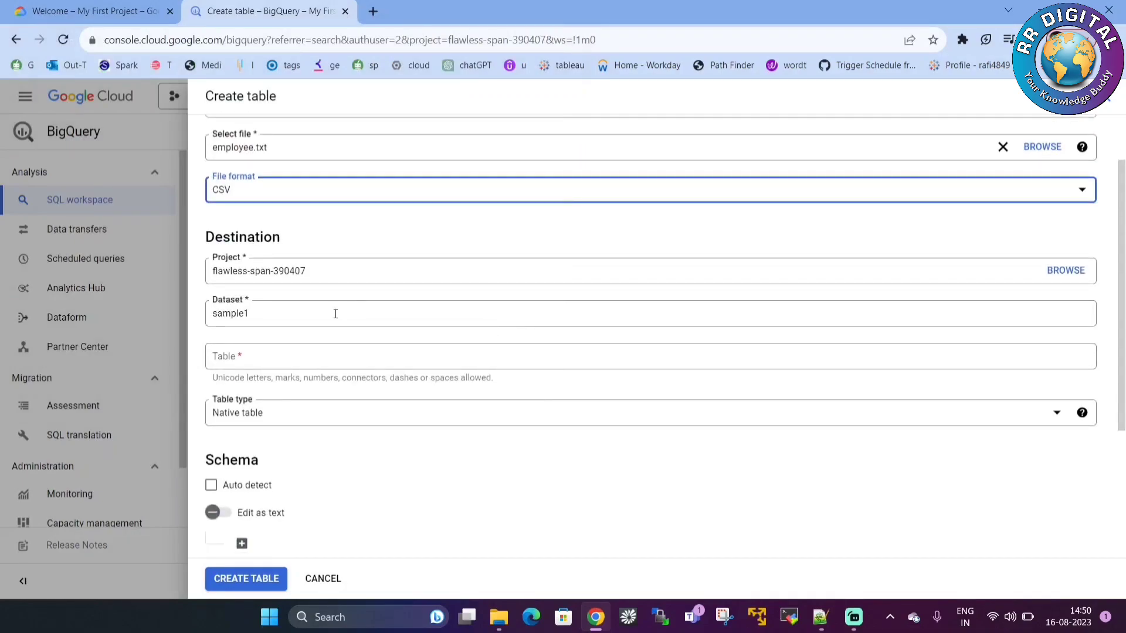
scroll(335, 314, "down", 2)
left_click(345, 282)
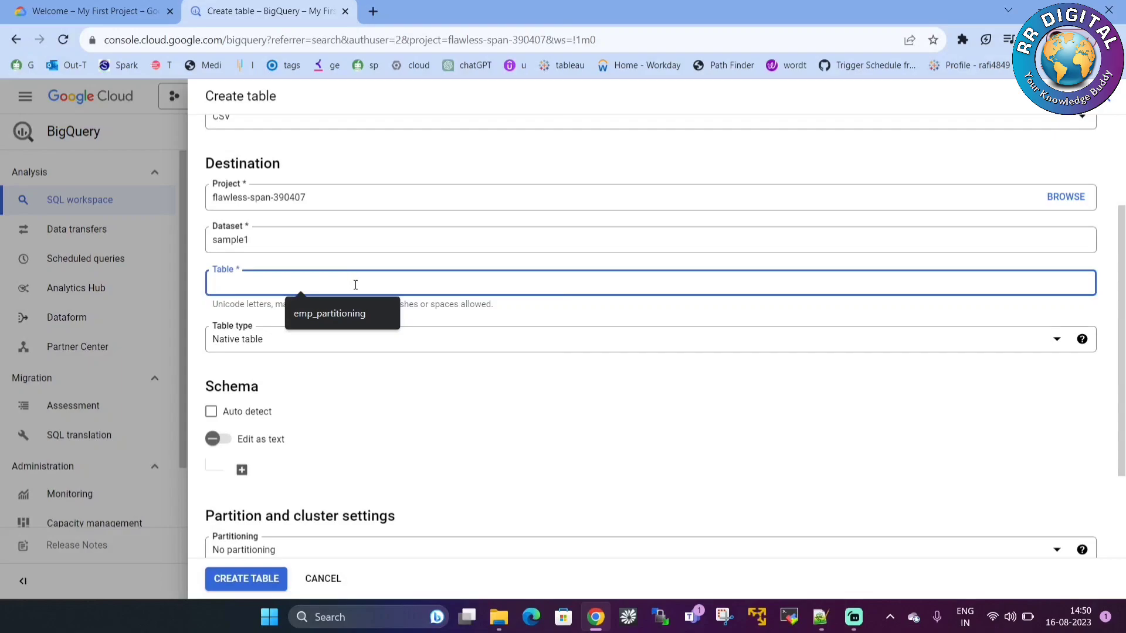
type("emp_")
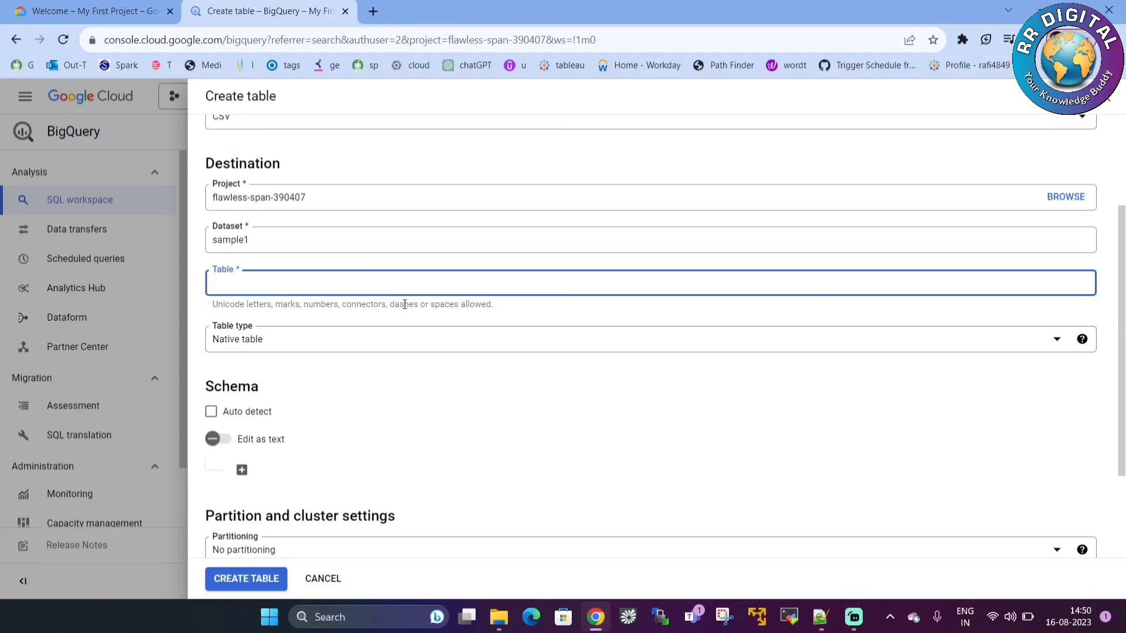
type("ingestiontime_parti")
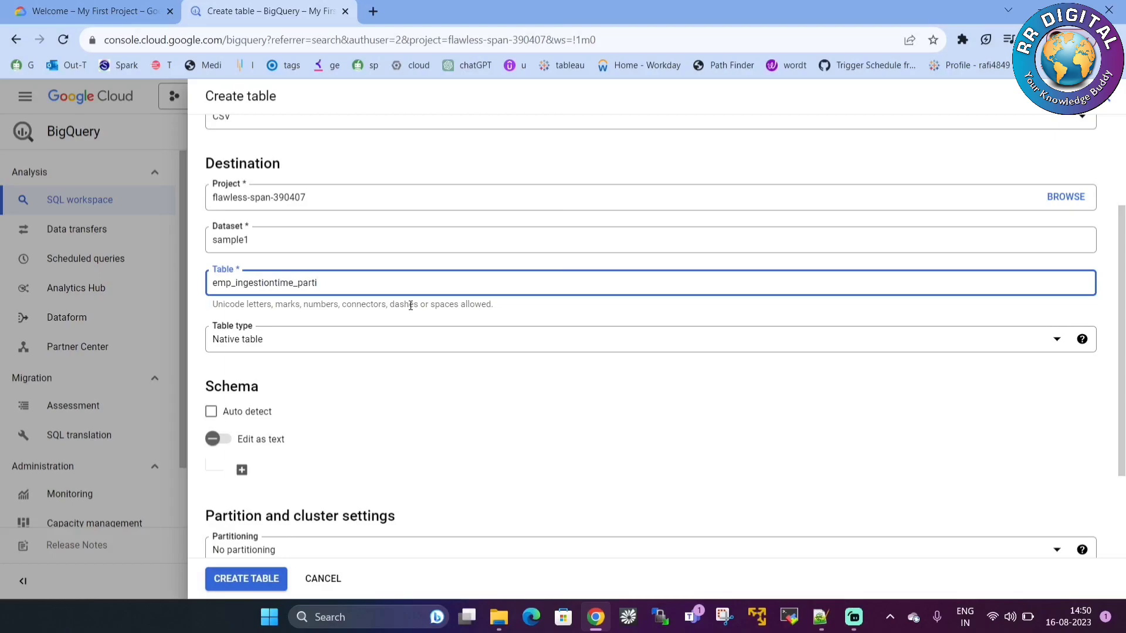
type("tion_table")
left_click(464, 391)
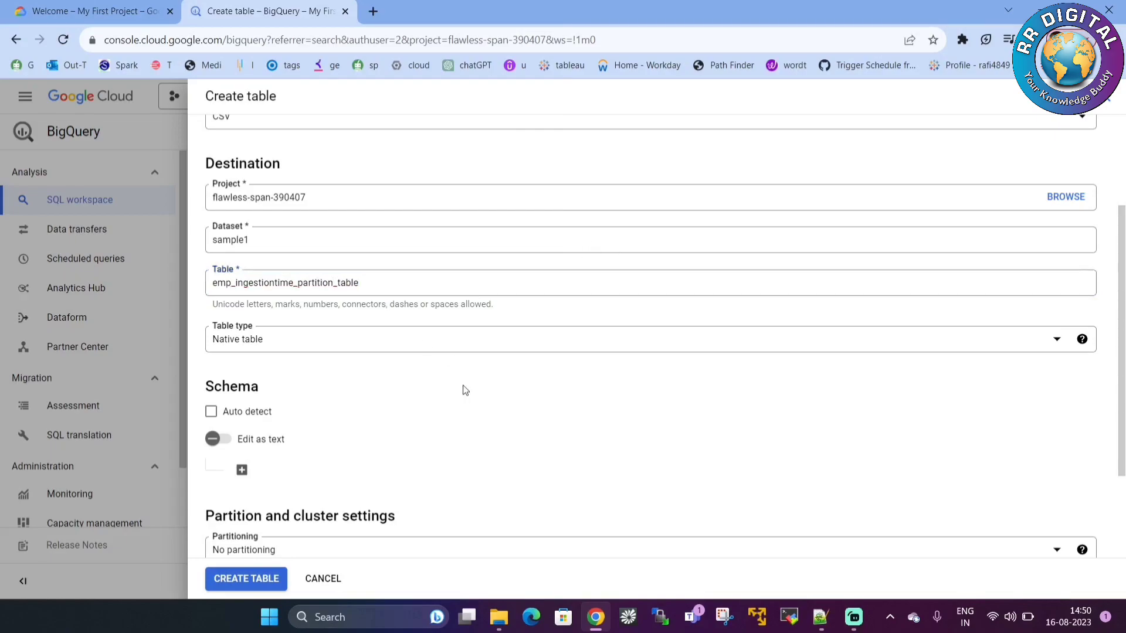
scroll(465, 390, "down", 3)
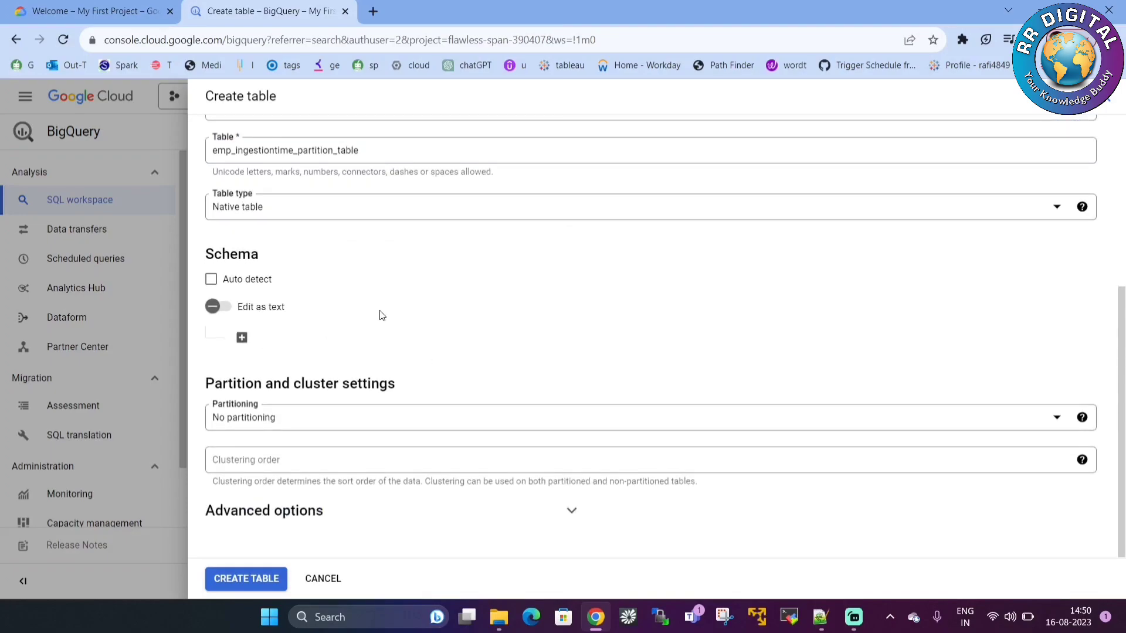
left_click(821, 617)
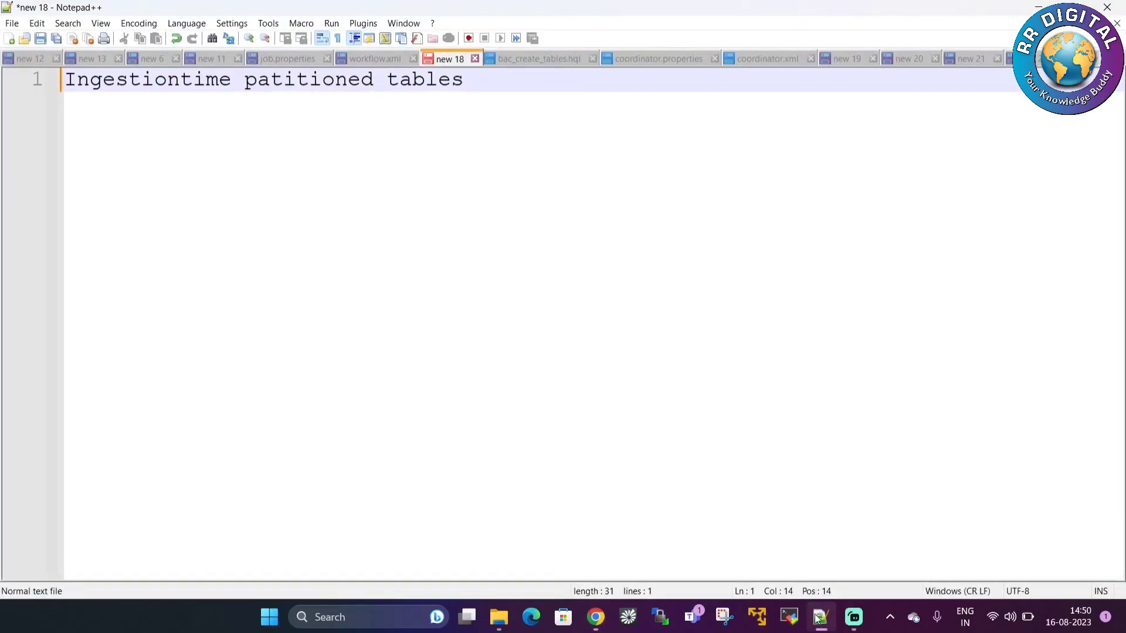
left_click(820, 616)
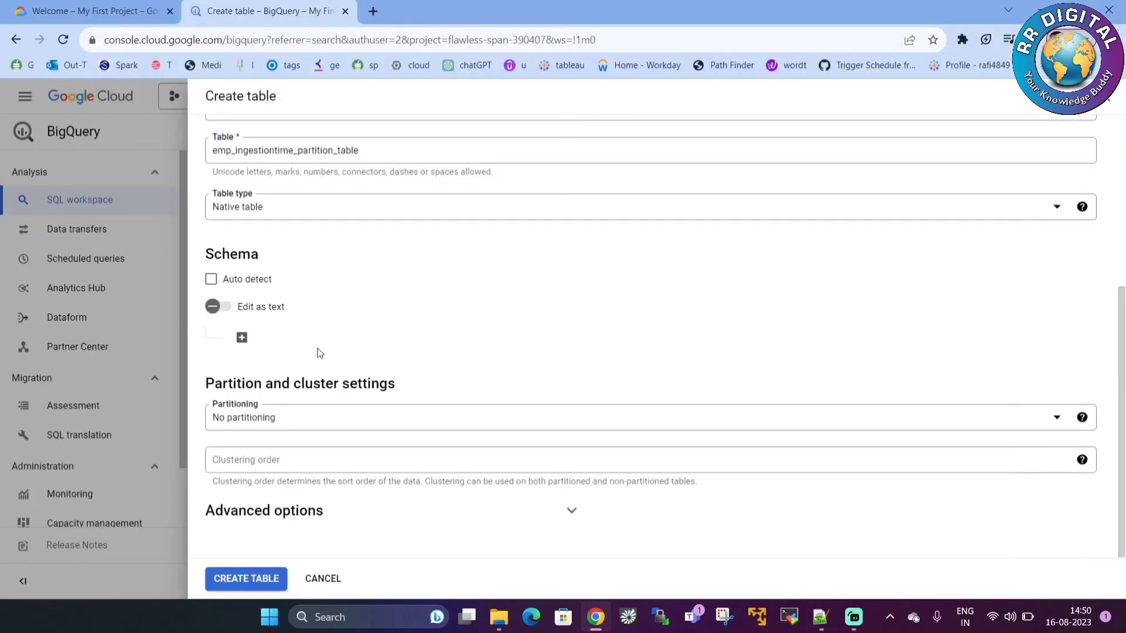
- Switch to File Explorer, open the employee text file in the GCP folder, delete its header row, and save and close it
left_click(498, 617)
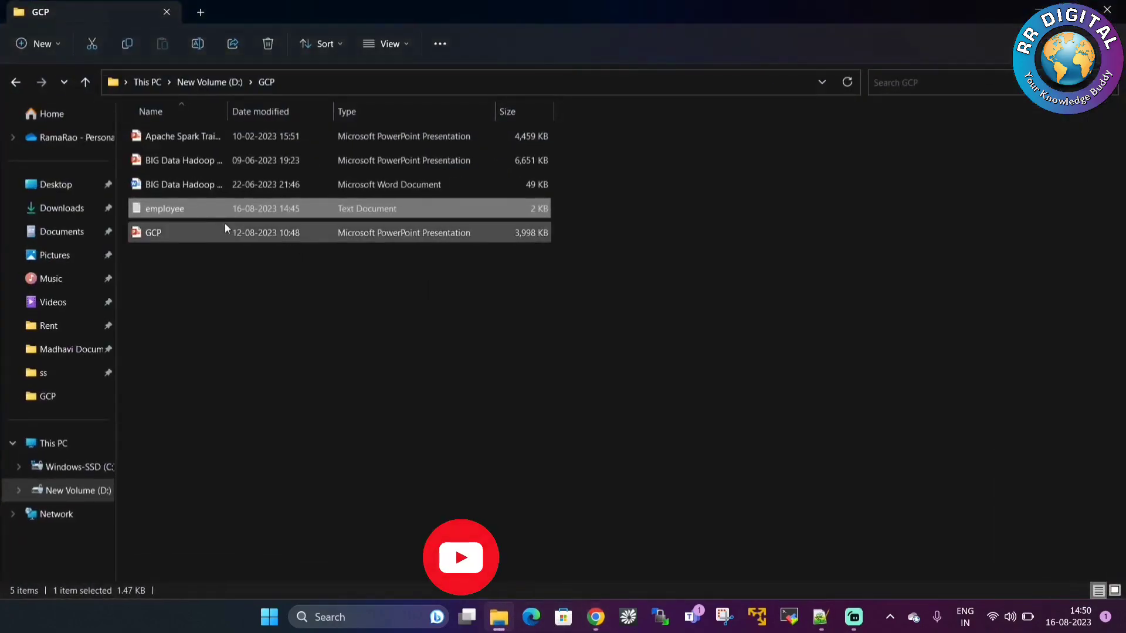
double_click(189, 209)
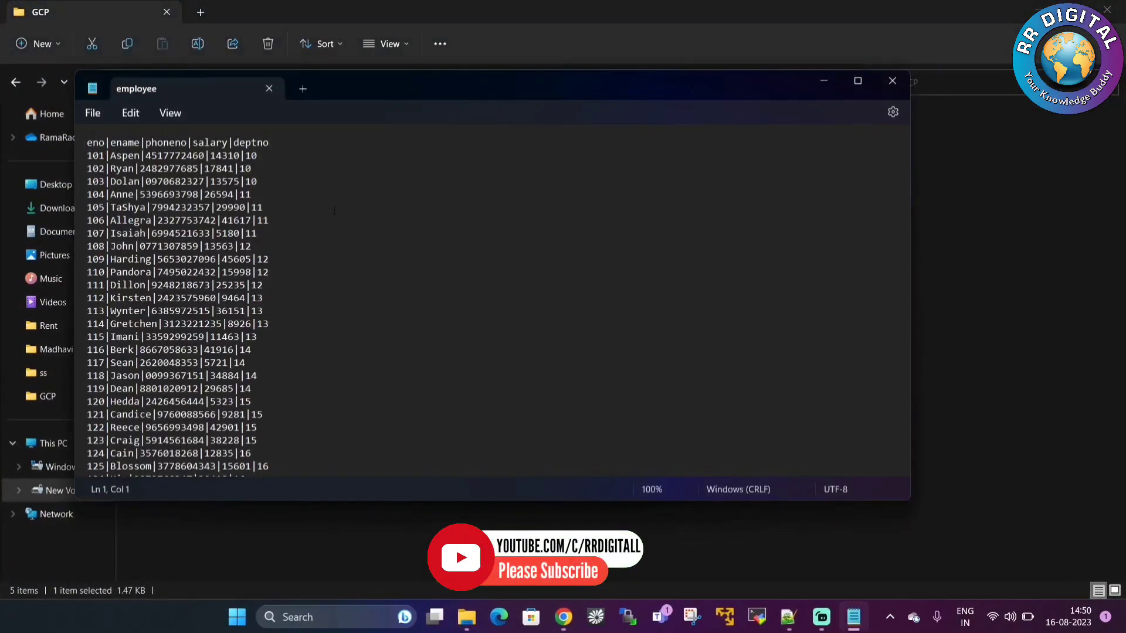
key("shift+Down")
key("Delete")
left_click(479, 248)
key("ctrl+s")
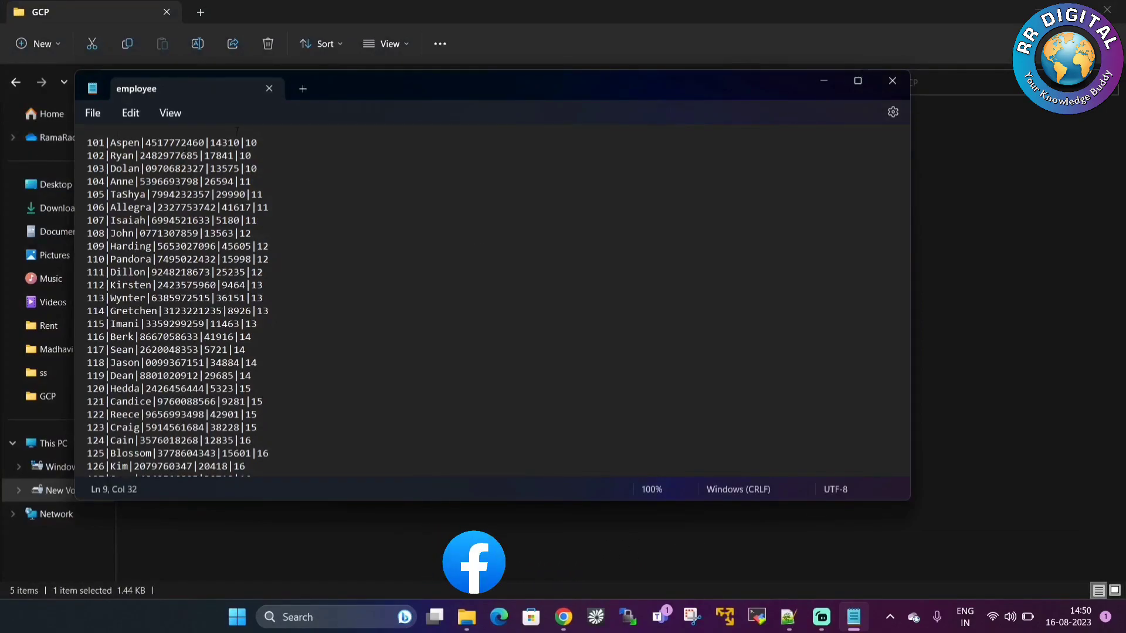
left_click(892, 82)
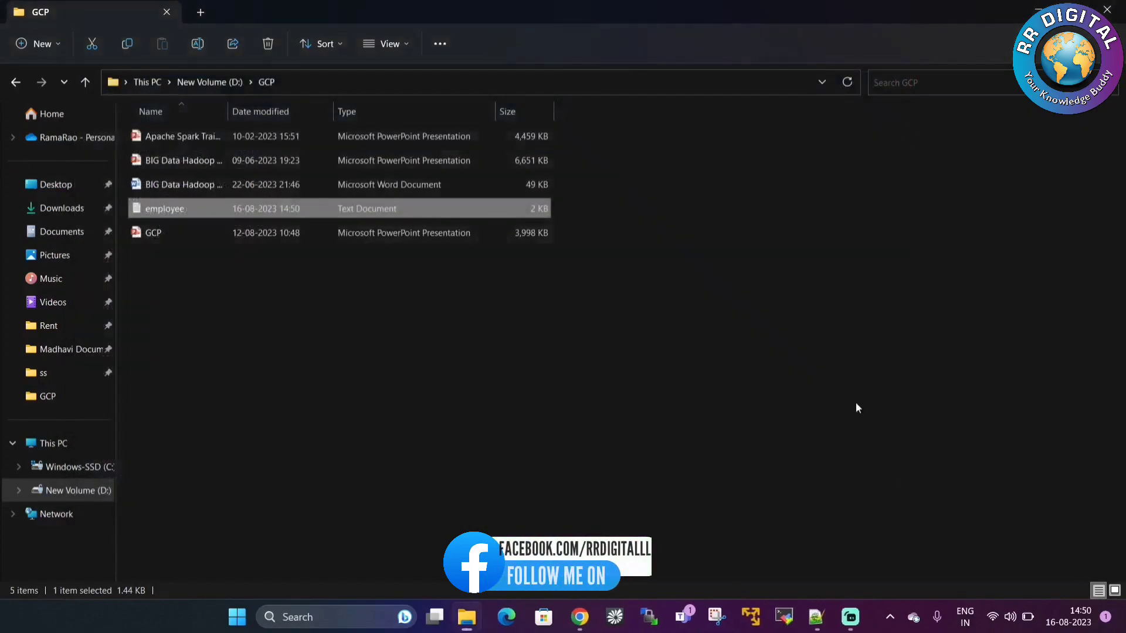
- Return to BigQuery in Chrome and add the schema fields eno as INTEGER and ename as STRING
left_click(605, 618)
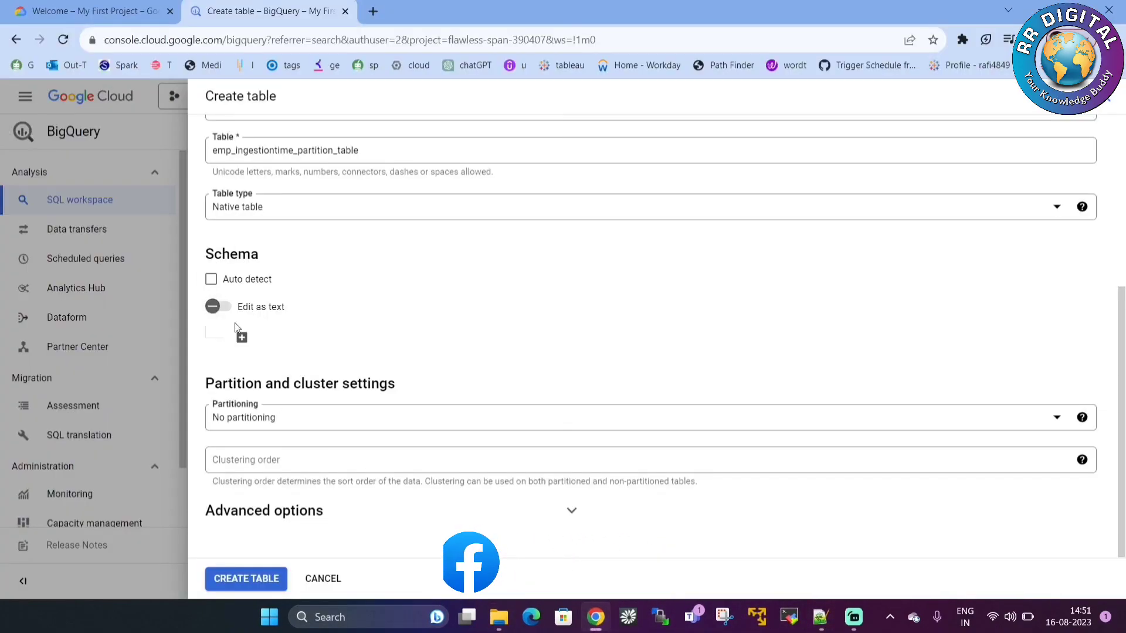
left_click(242, 337)
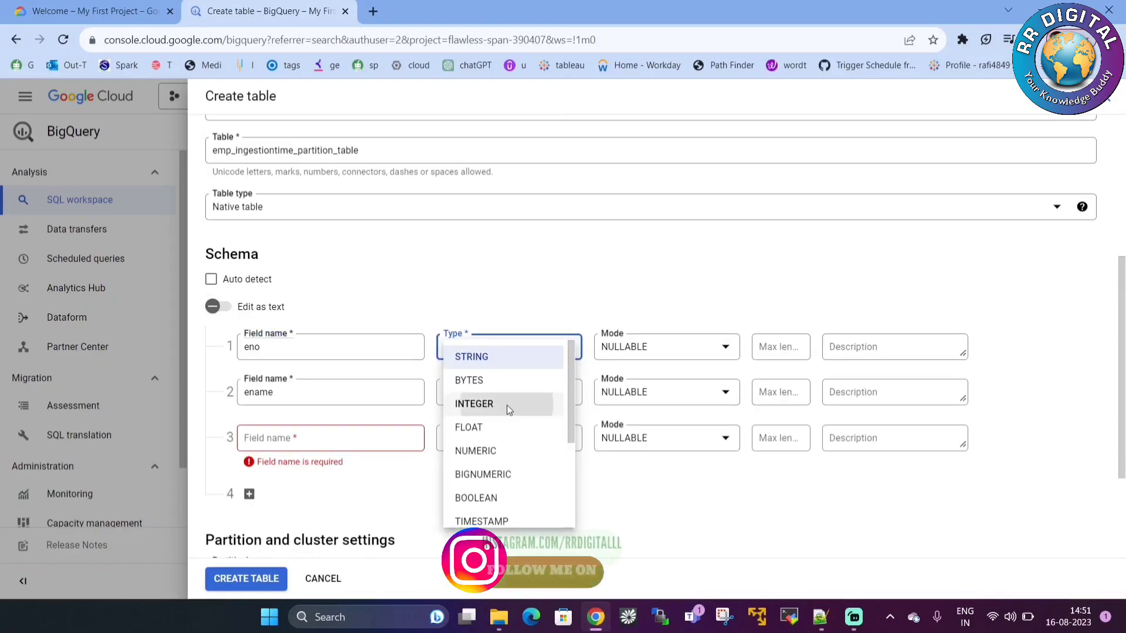
left_click(507, 405)
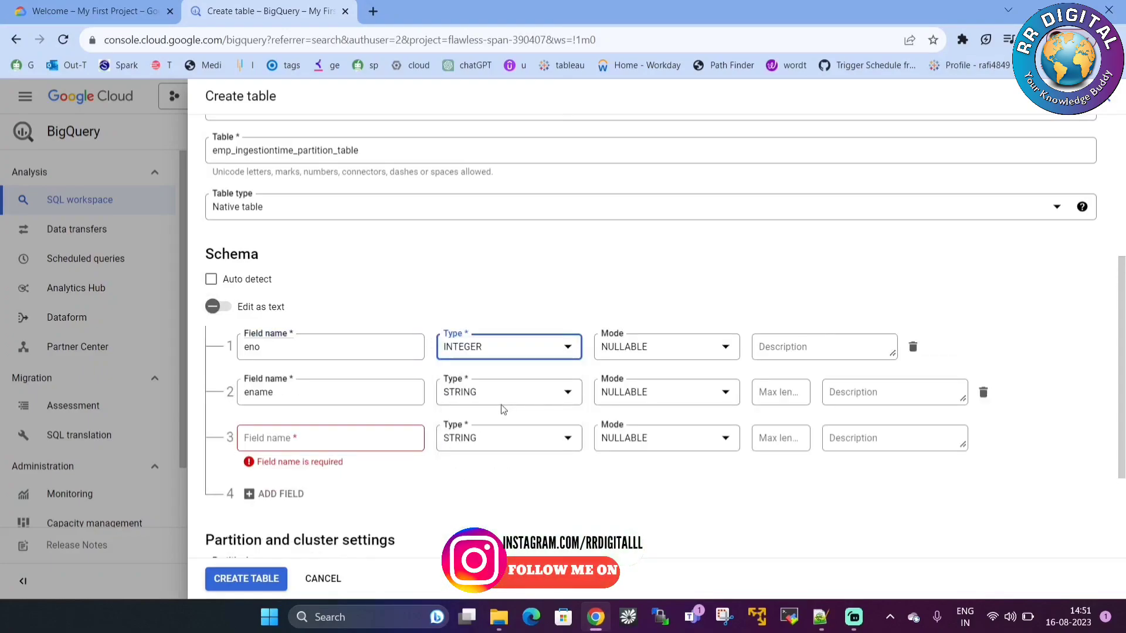
- Define the schema fields phoneno as STRING and salary as INTEGER
left_click(334, 433)
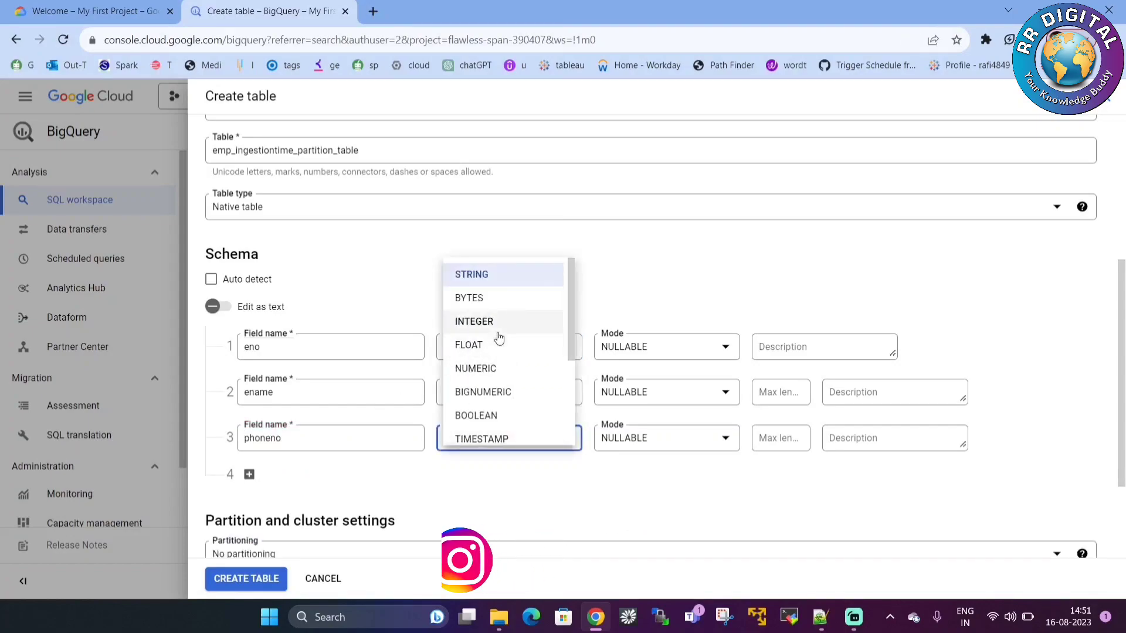
left_click(499, 324)
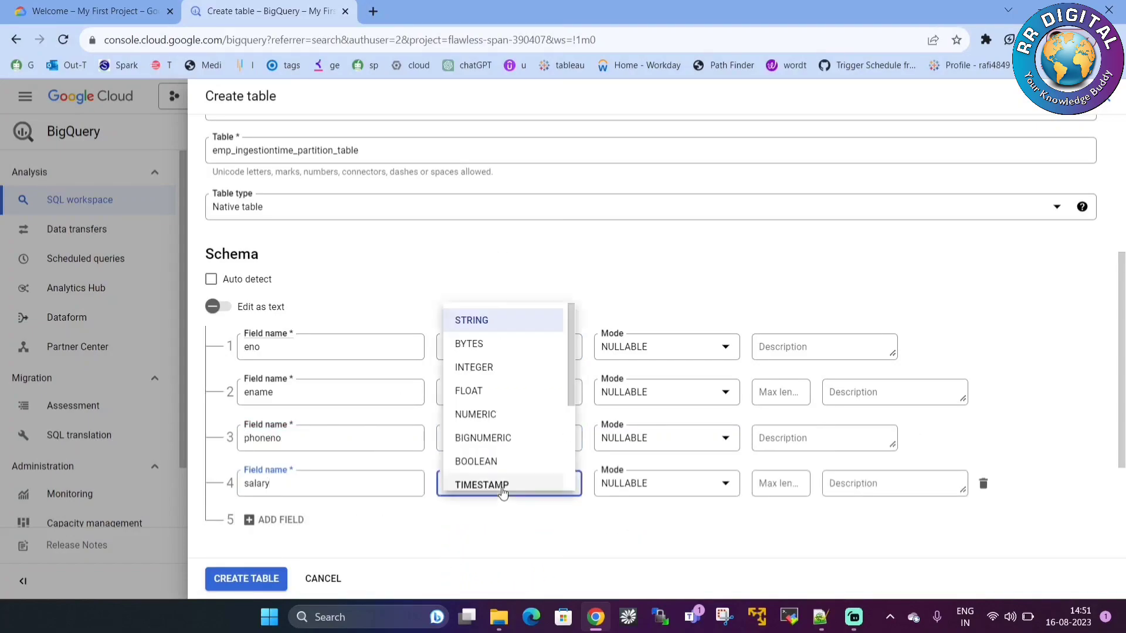
left_click(514, 367)
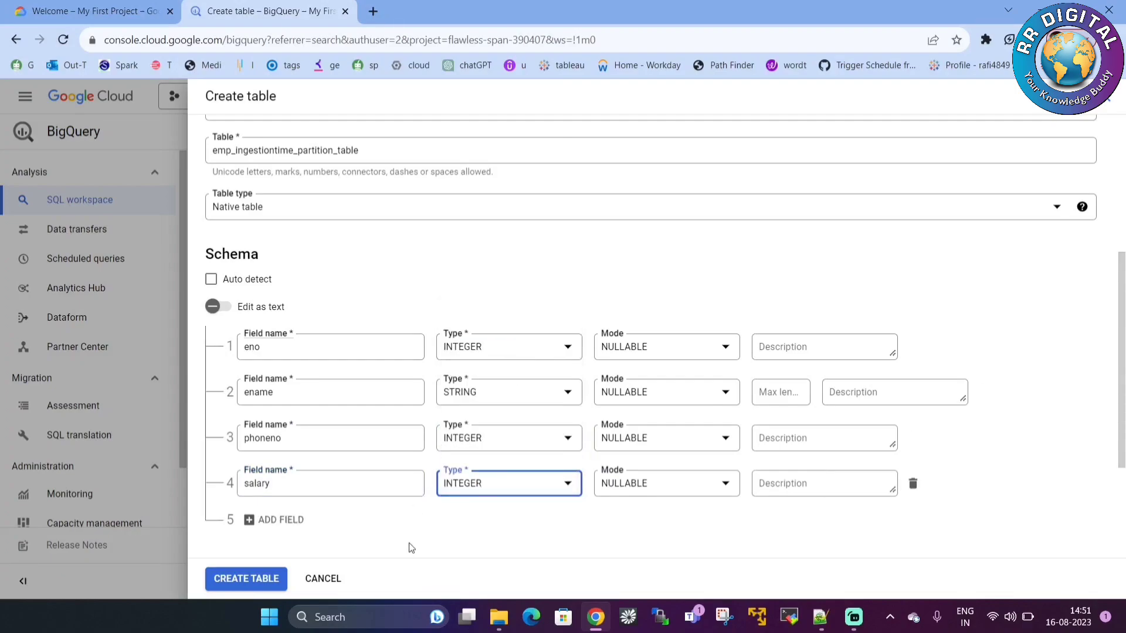
left_click(492, 441)
left_click(482, 273)
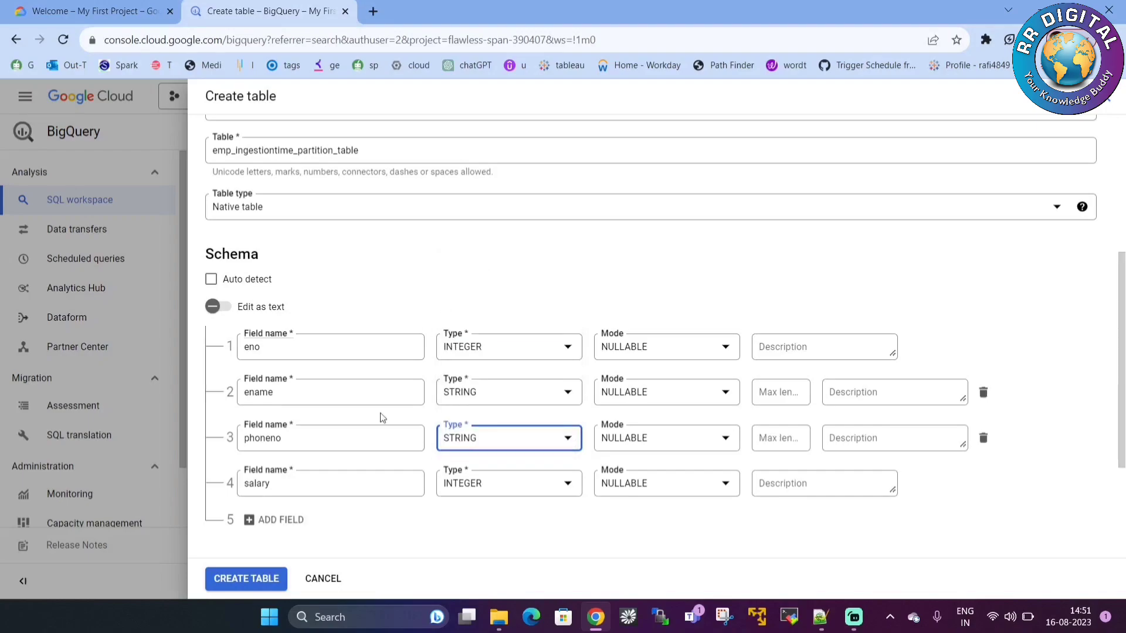
- Add a fifth schema field named deptno with type INTEGER
left_click(272, 521)
scroll(461, 500, "down", 1)
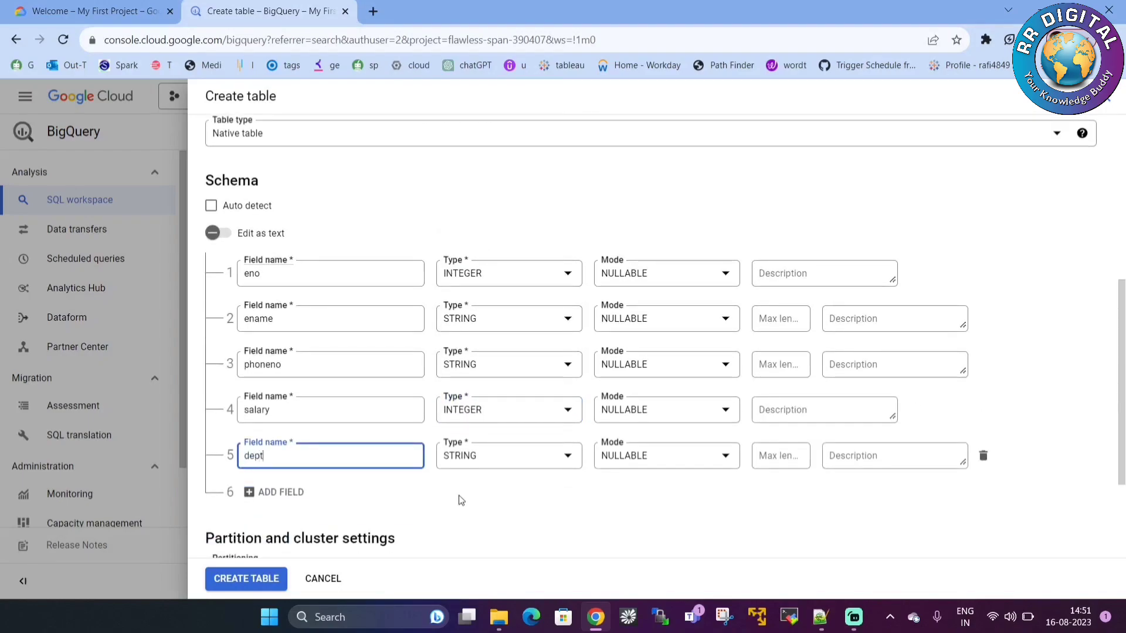
left_click(528, 460)
left_click(478, 340)
scroll(608, 379, "down", 3)
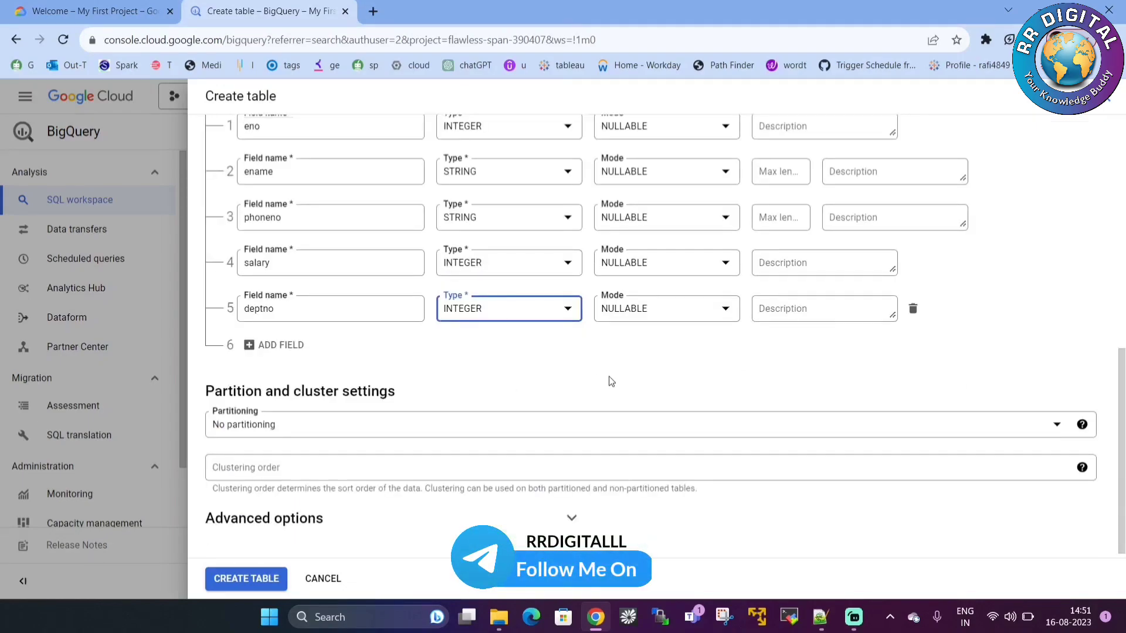
scroll(610, 381, "up", 11)
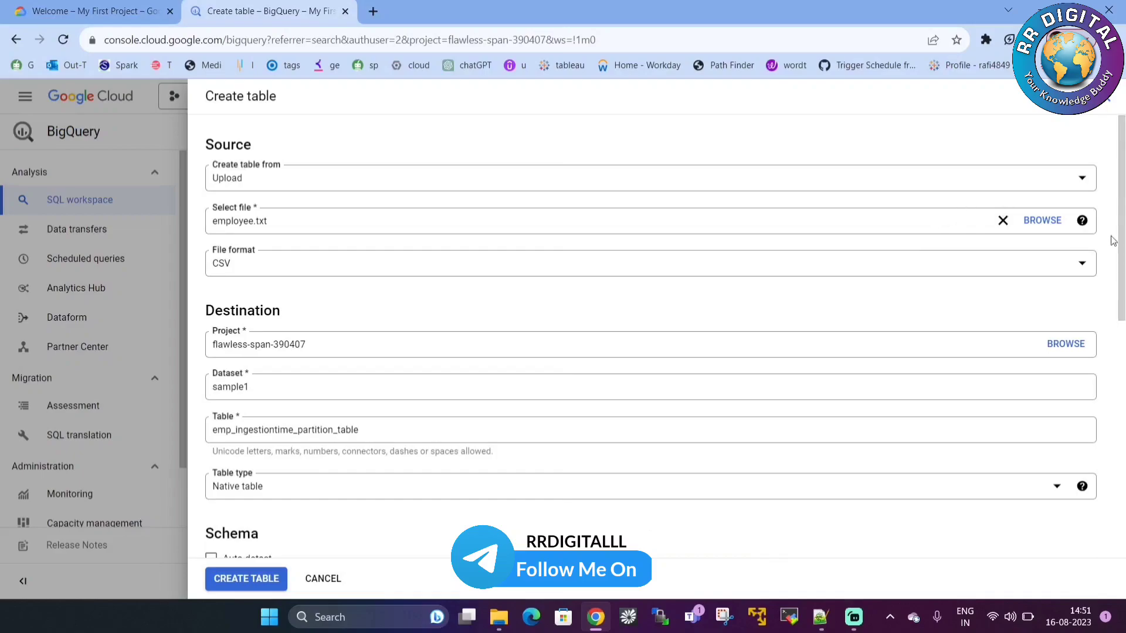
- Select the employee text file from the GCP folder again as the table's upload source
left_click(1042, 220)
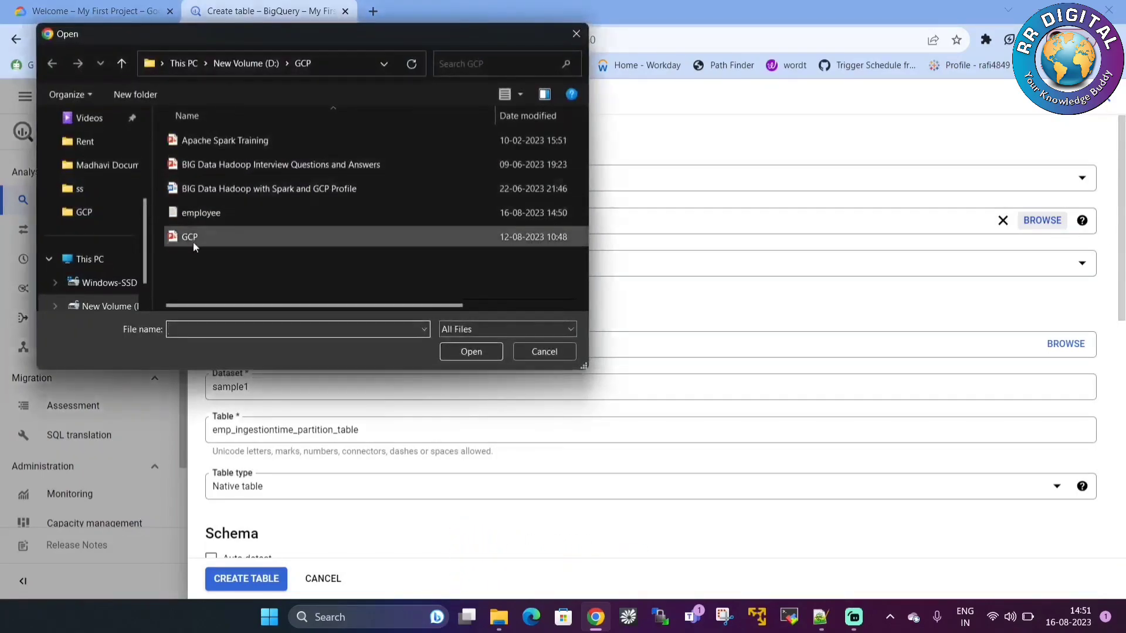
left_click(220, 212)
left_click(482, 354)
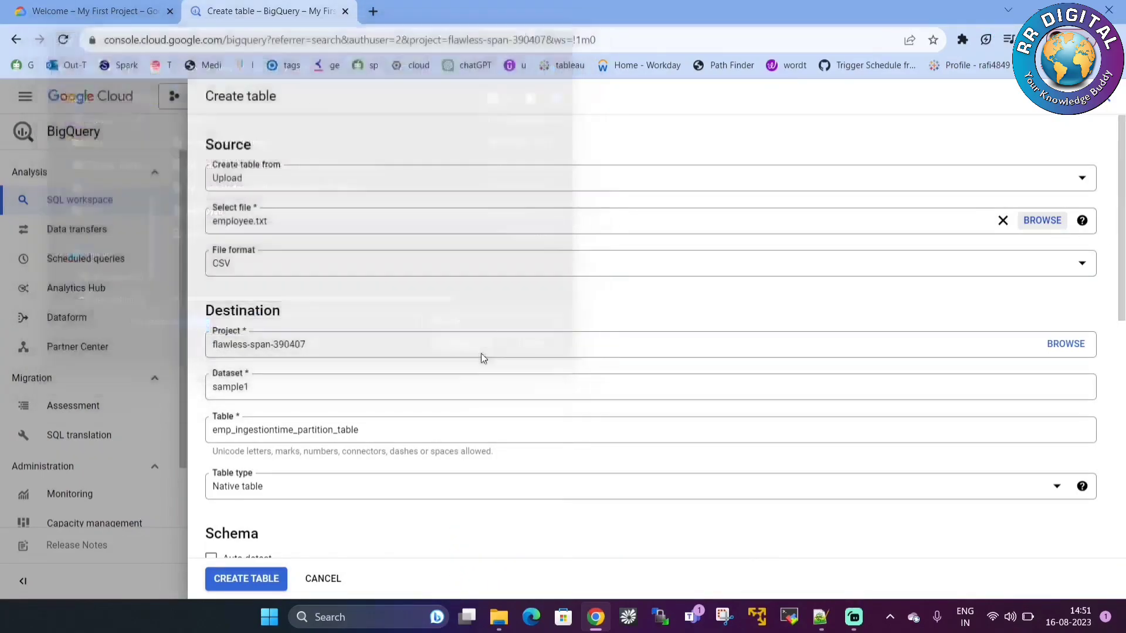
- Set the new table's partitioning to Partition by ingestion time
scroll(547, 411, "down", 10)
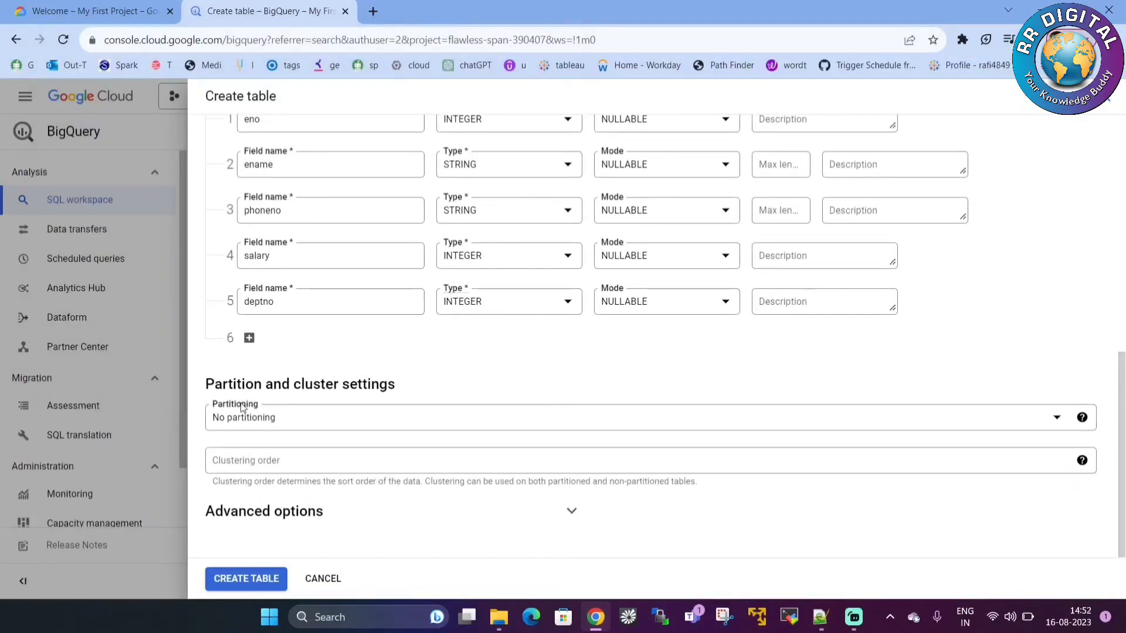
left_click(282, 418)
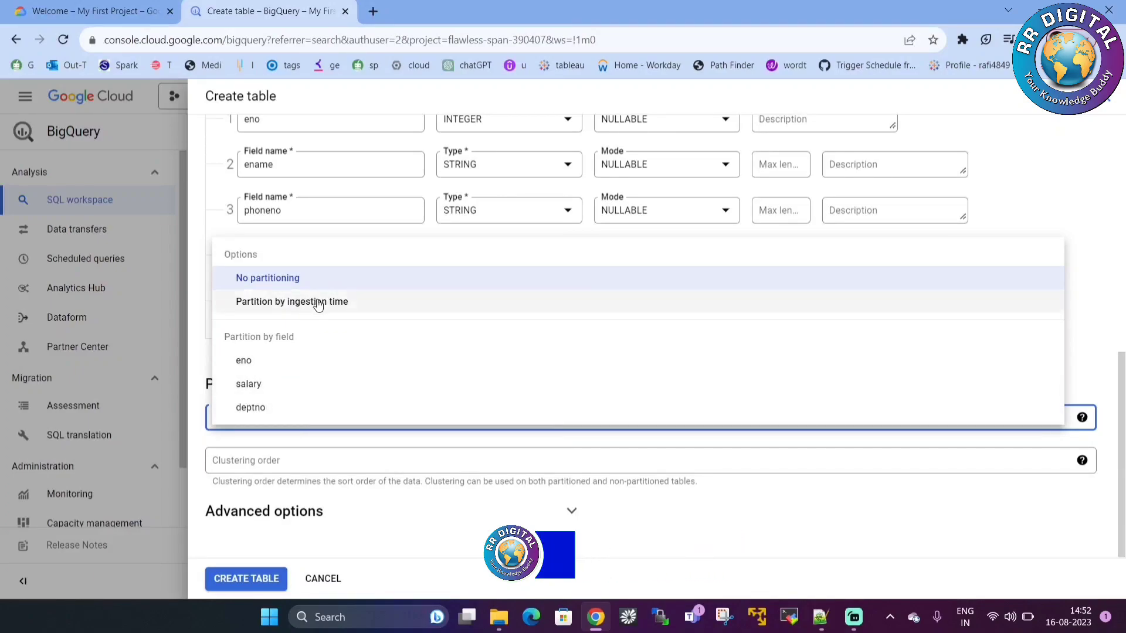
left_click(359, 307)
scroll(468, 432, "down", 3)
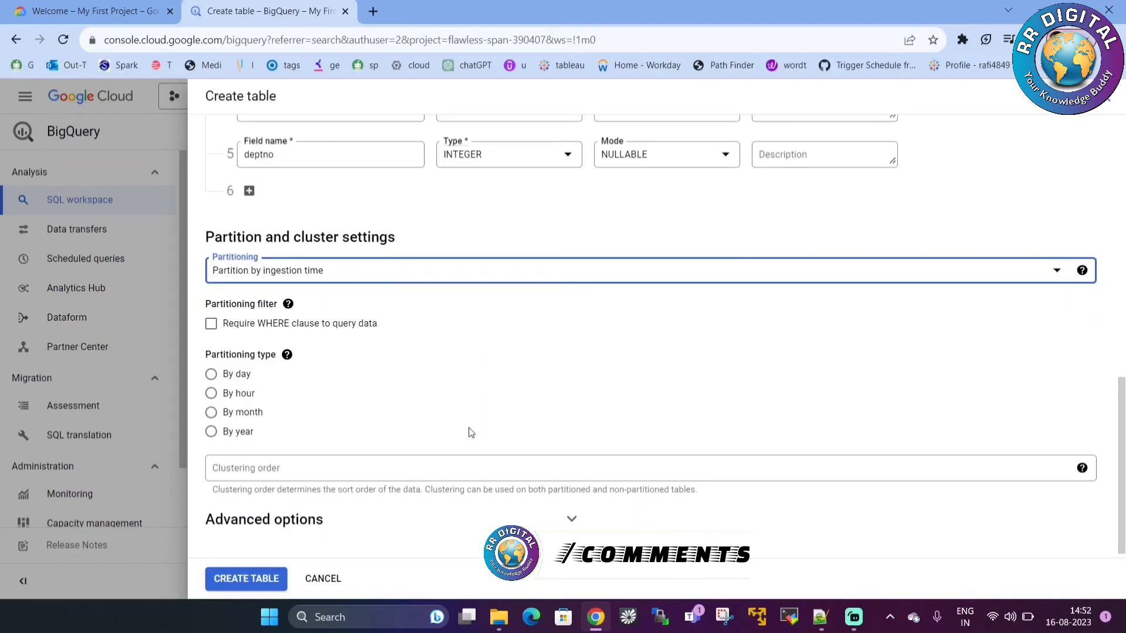
- Require a WHERE clause to query the data and set the partitioning type to By day
left_click(211, 326)
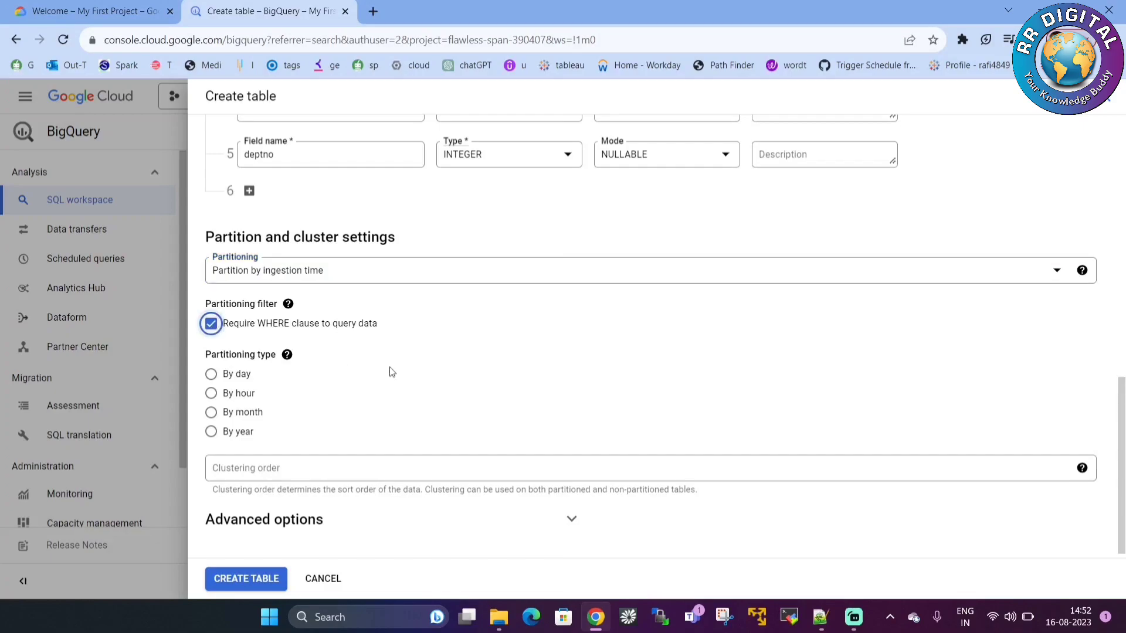
scroll(428, 378, "down", 1)
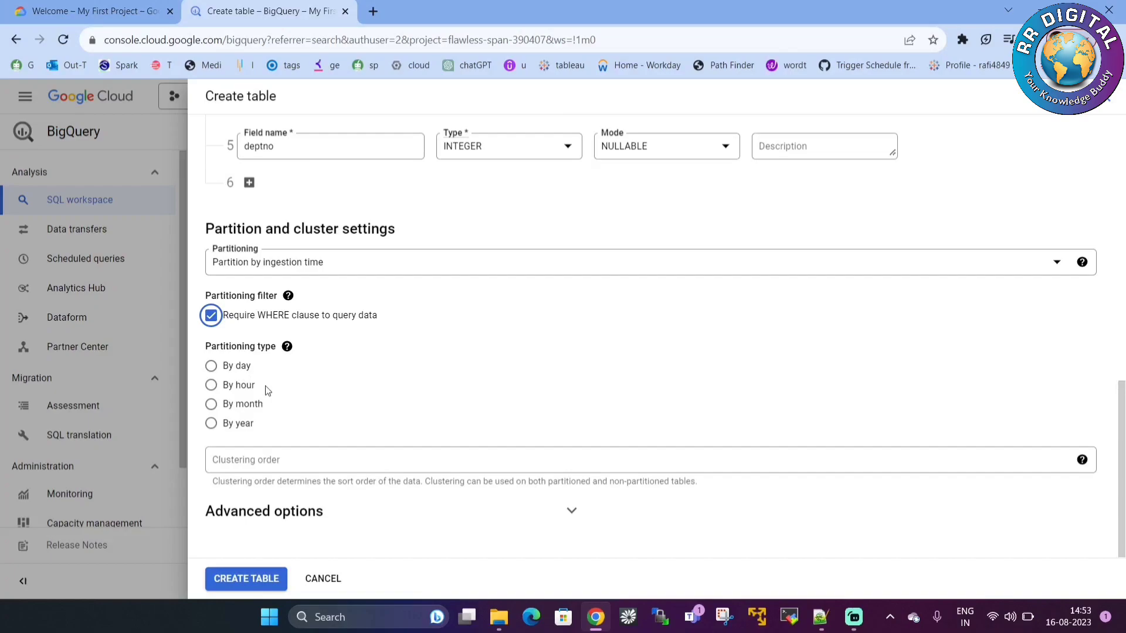
left_click(210, 387)
left_click(211, 366)
- Set the field delimiter to Pipe in the advanced options of the new table
left_click(571, 511)
scroll(580, 495, "down", 5)
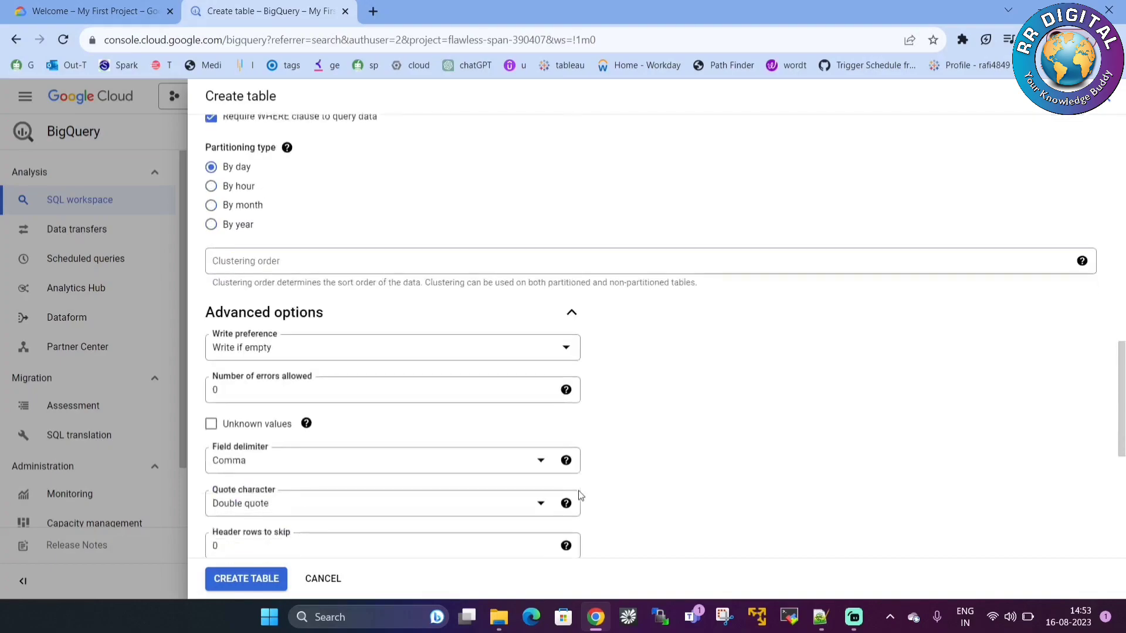
left_click(238, 362)
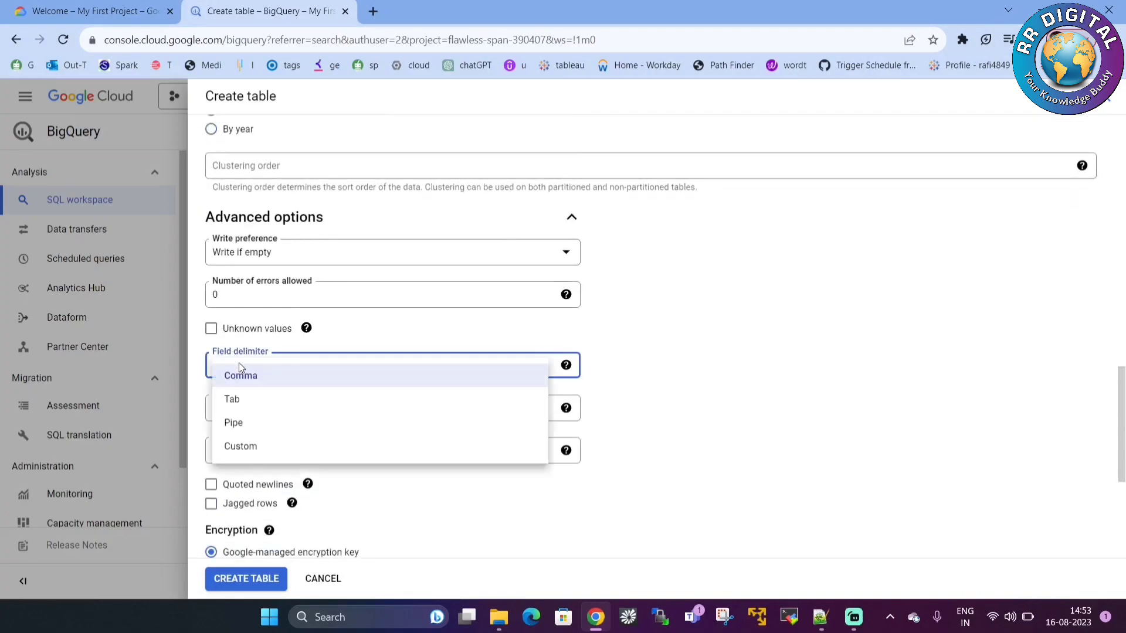
left_click(249, 424)
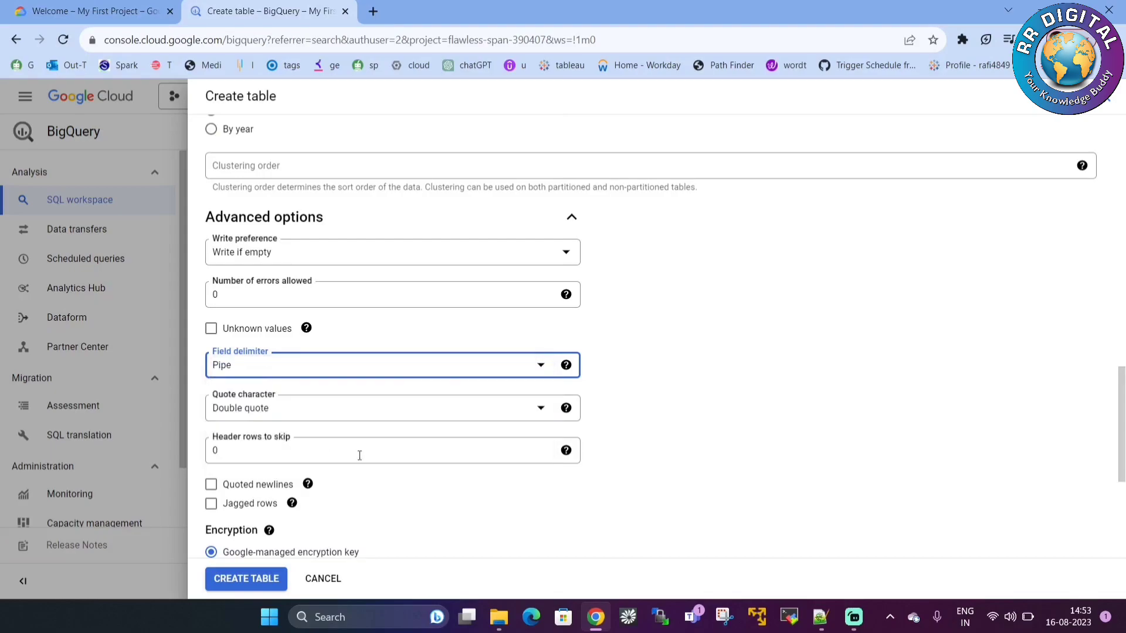
left_click(820, 617)
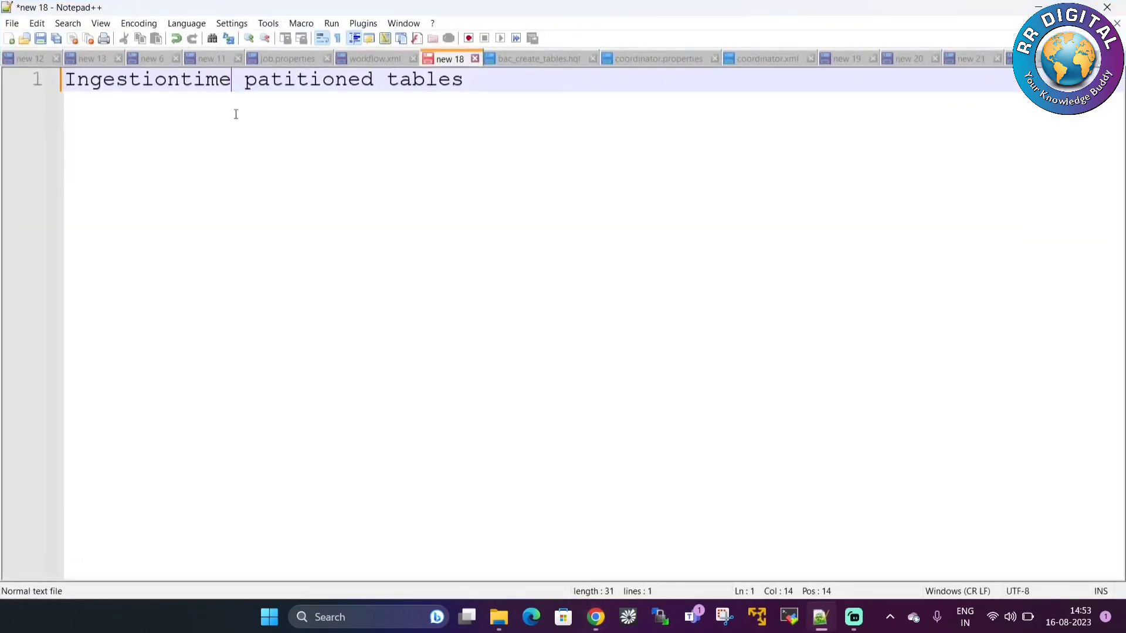
left_click(820, 617)
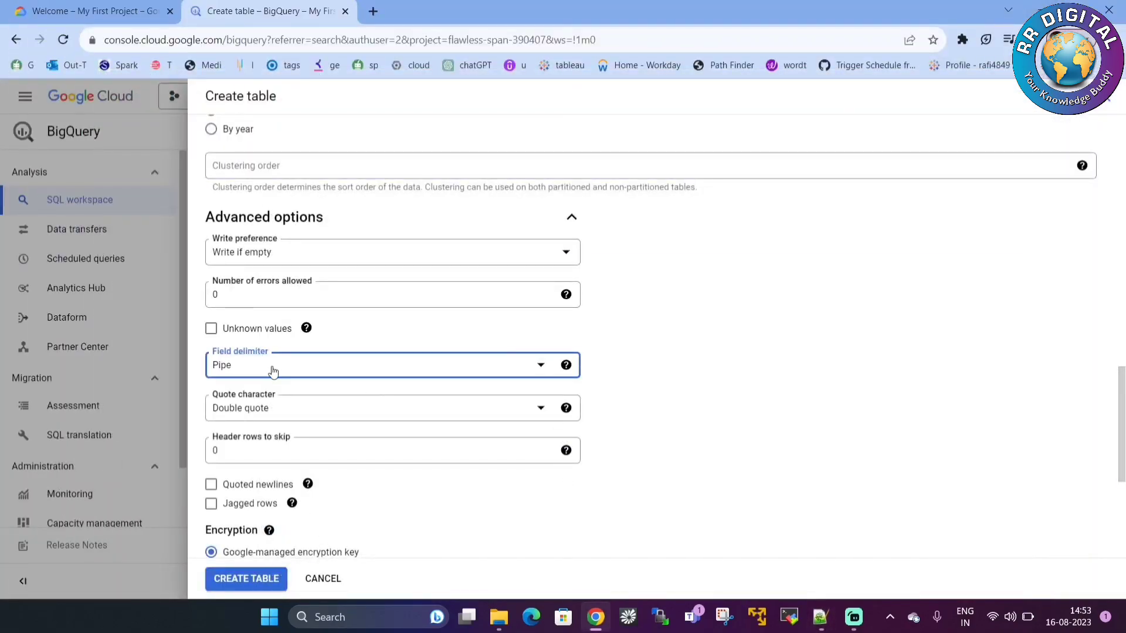
left_click(273, 371)
left_click(273, 376)
left_click(288, 369)
left_click(252, 424)
- Create the partitioned table with the remaining advanced options left at their defaults, and open the created table
scroll(807, 435, "down", 4)
scroll(808, 437, "down", 1)
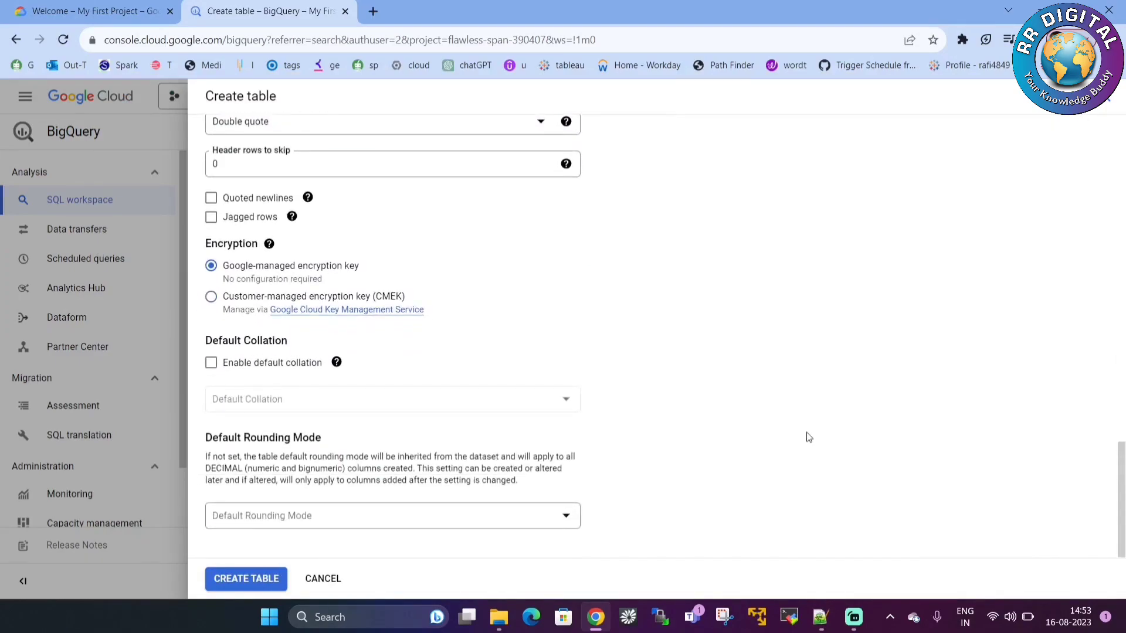
left_click(229, 579)
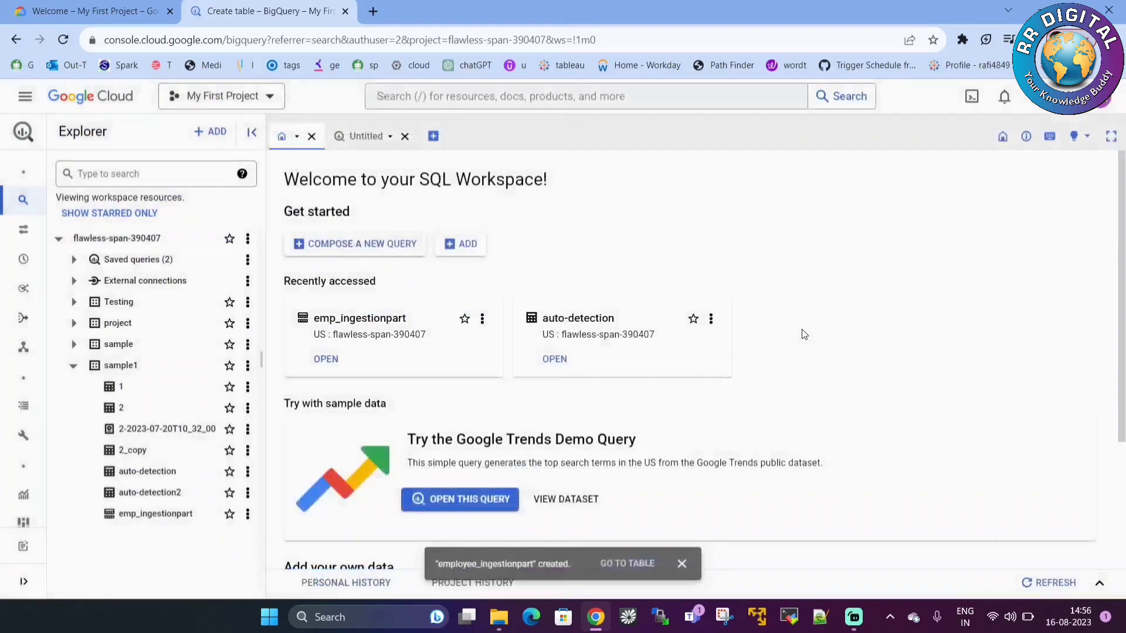
left_click(630, 565)
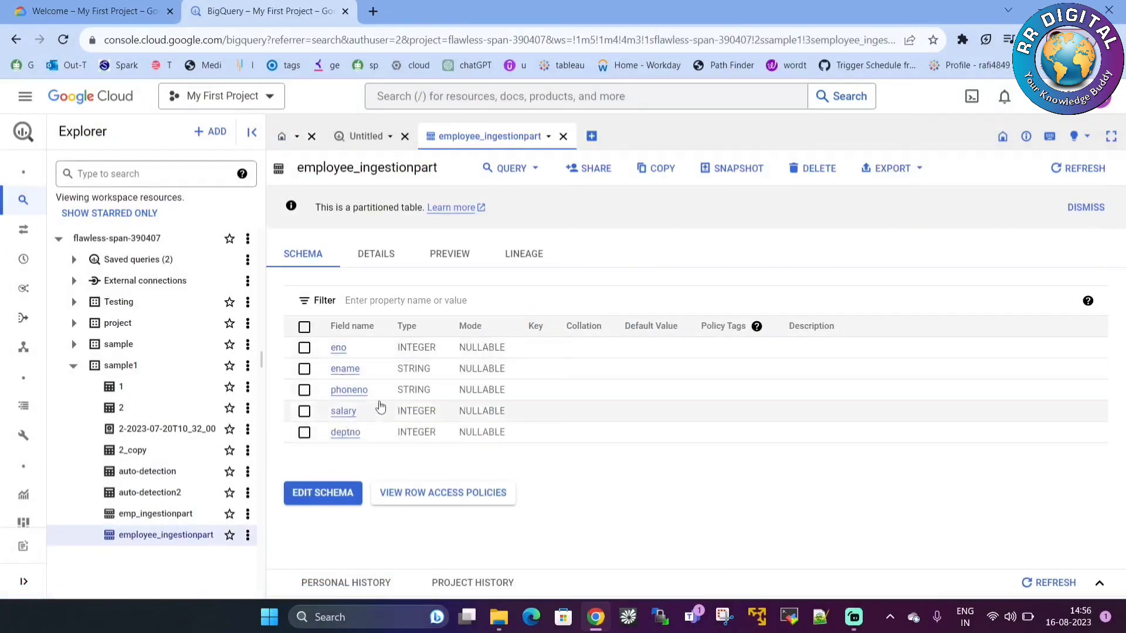
- Examine the employee_ingestionpart table's details, especially the partition type, partition field, partition filter and storage info
left_click(382, 255)
scroll(520, 462, "down", 3)
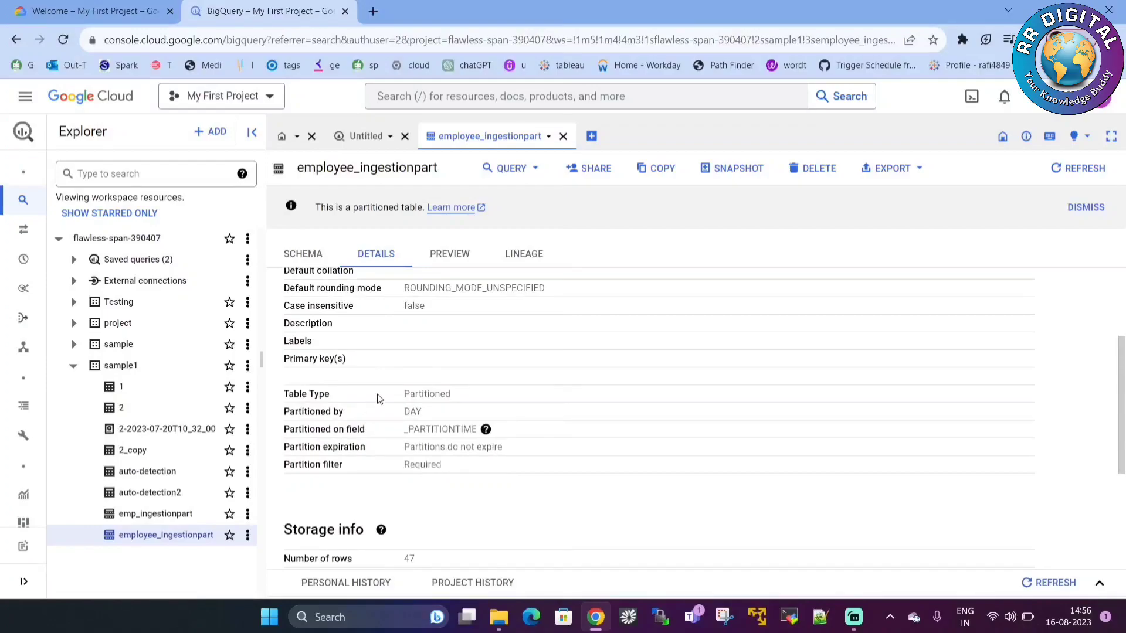
left_click_drag(422, 410, 401, 418)
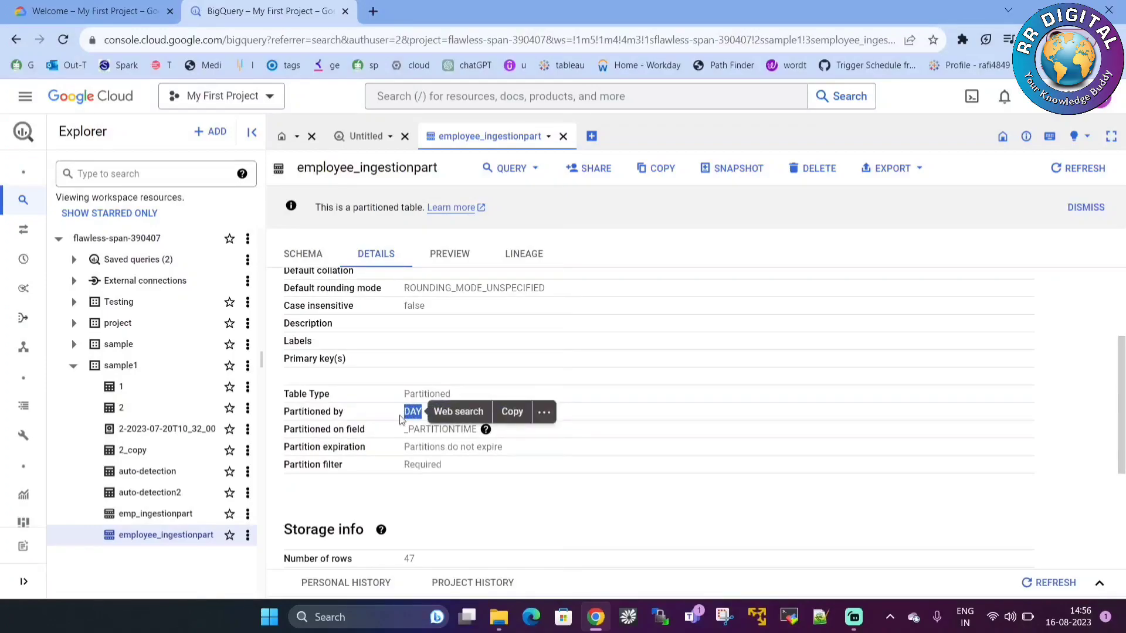
left_click(708, 397)
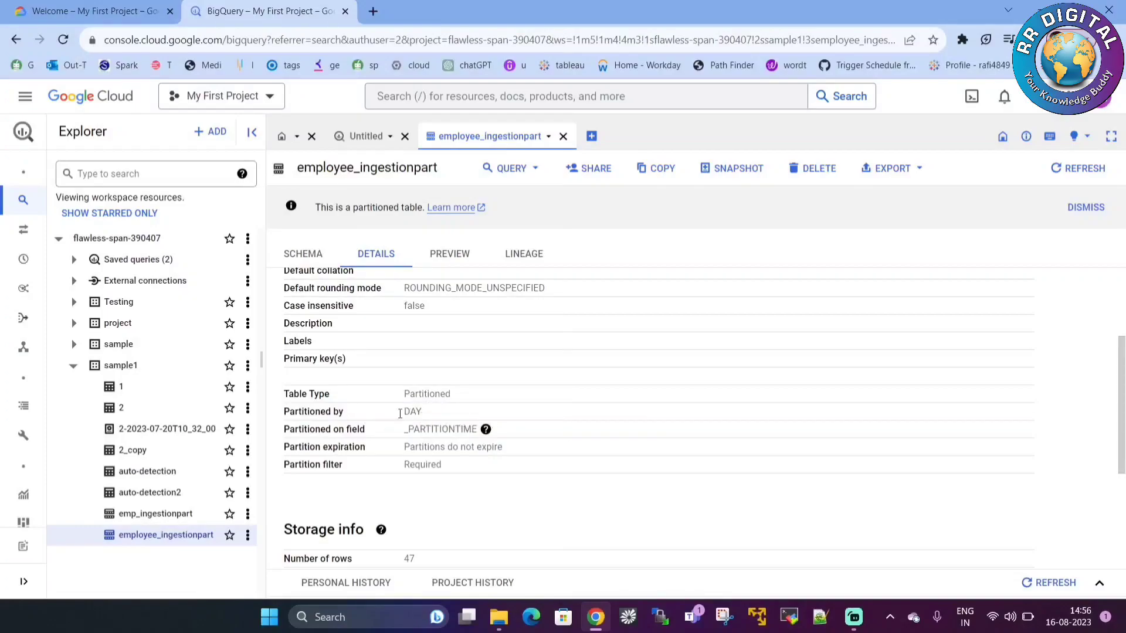
left_click_drag(434, 410, 485, 430)
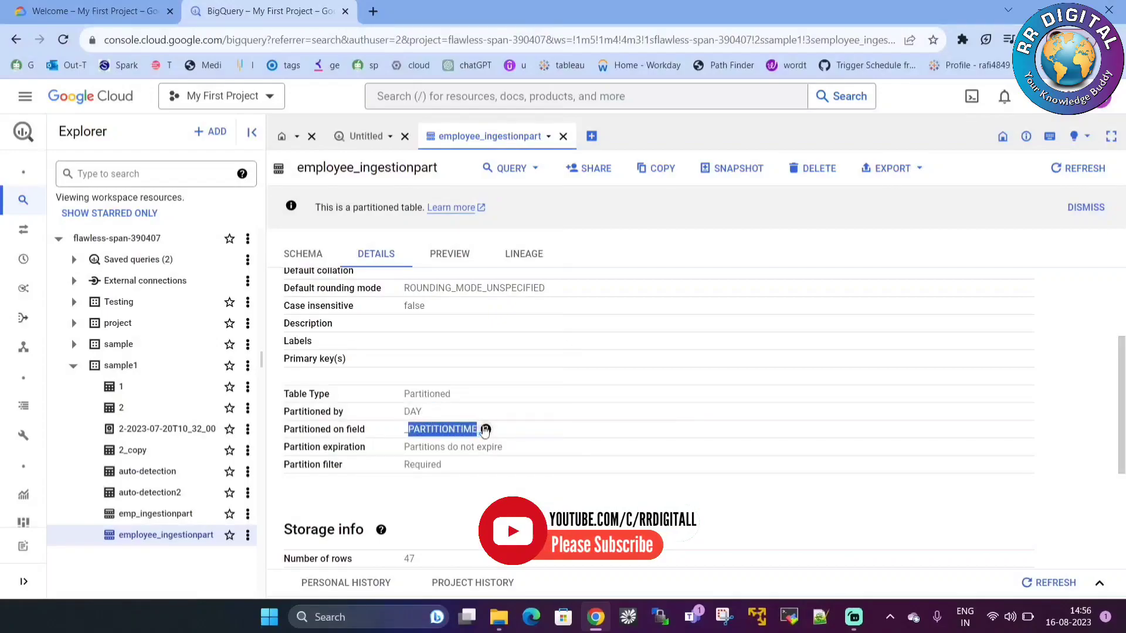
left_click(882, 474)
left_click_drag(404, 431, 480, 431)
double_click(412, 411)
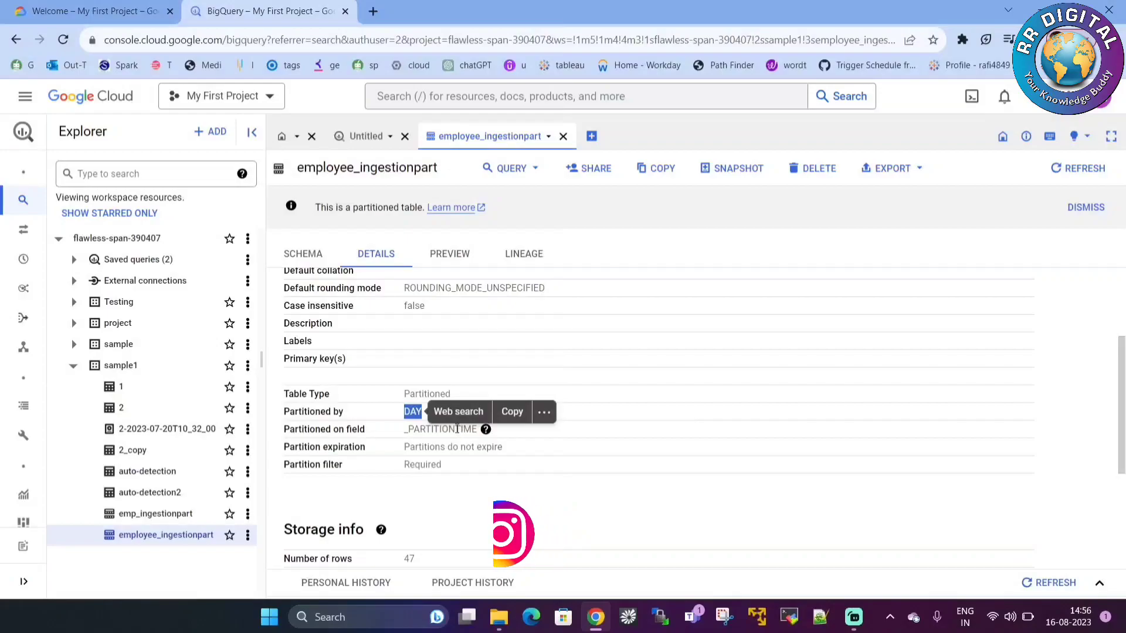
scroll(556, 519, "down", 4)
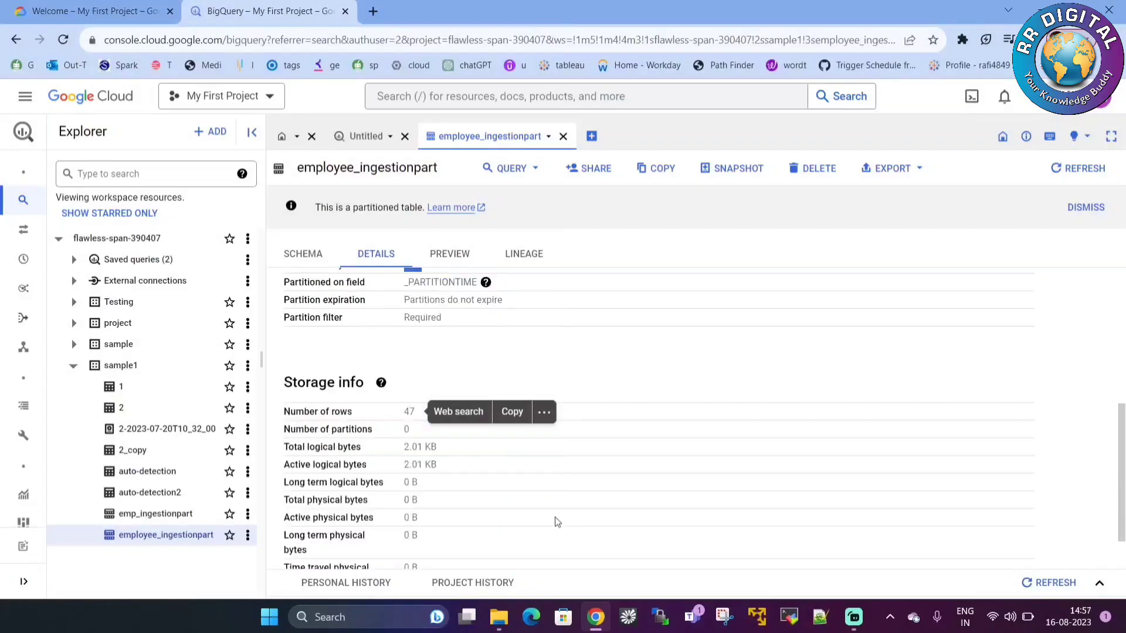
scroll(555, 520, "up", 6)
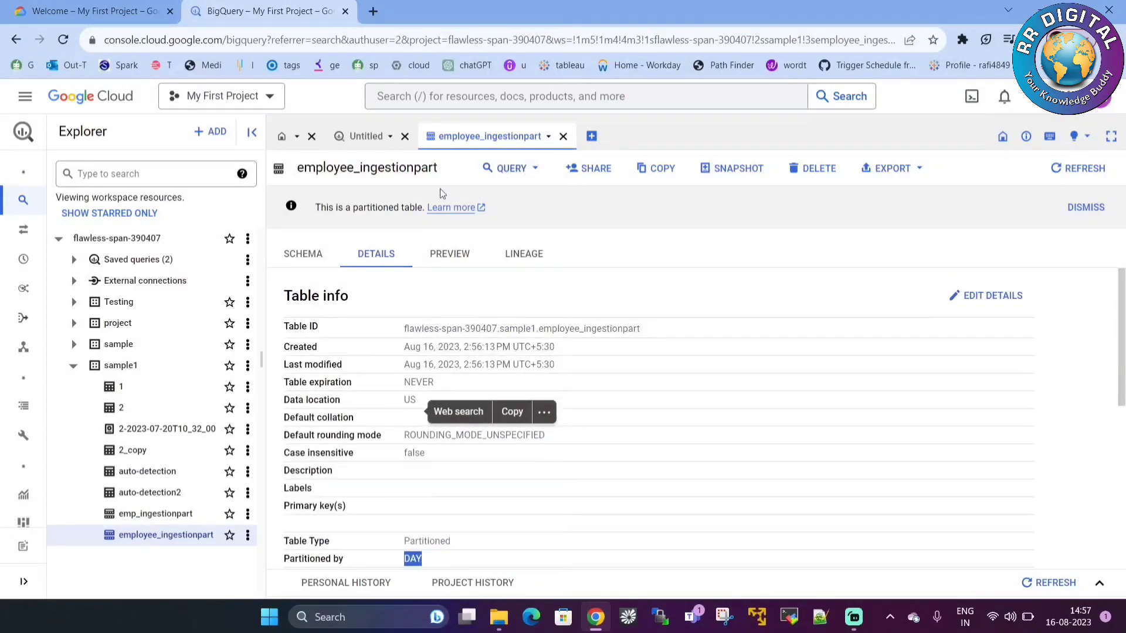
- Start a query on employee_ingestionpart in a new tab, selecting _partitiondate as pd, _partitiontime as pt and ename
left_click(531, 169)
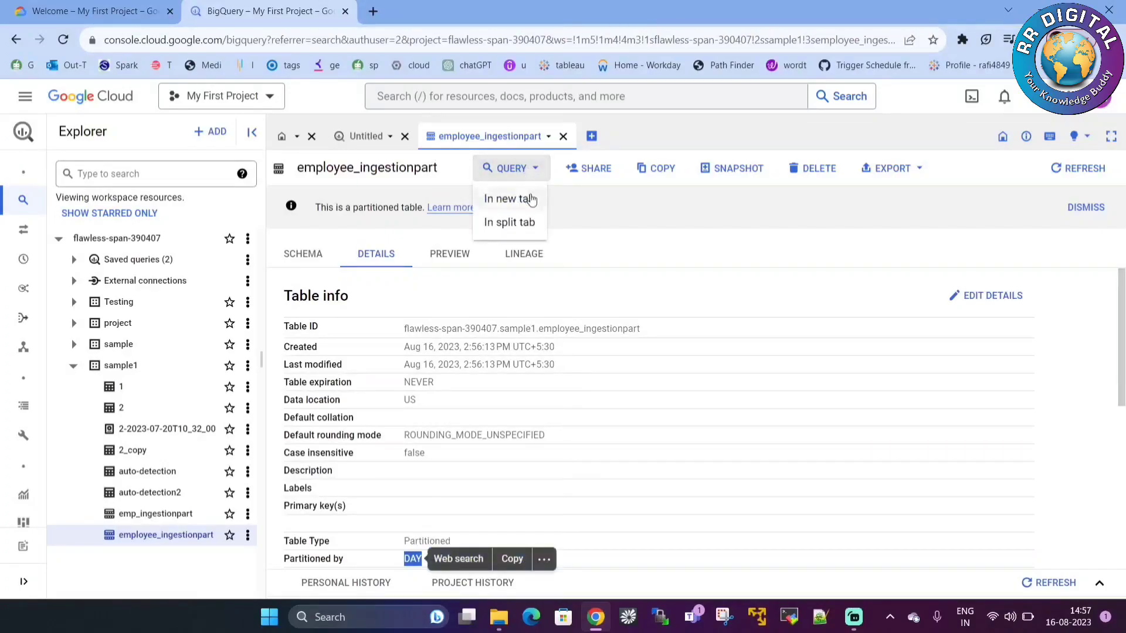
left_click(530, 201)
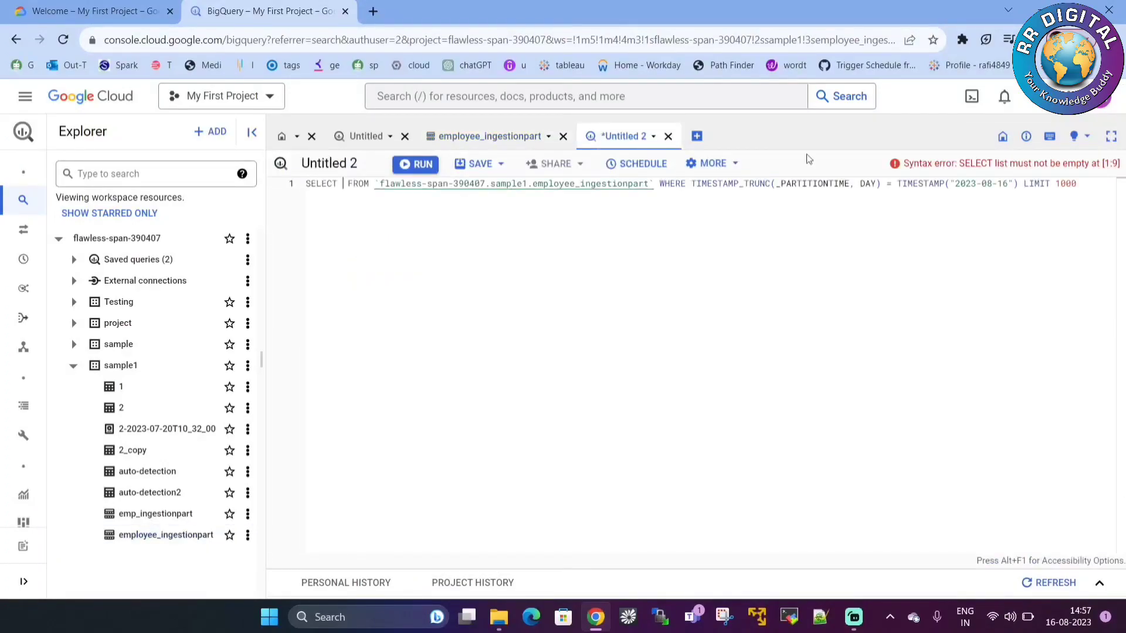
left_click(342, 184)
type("_partition")
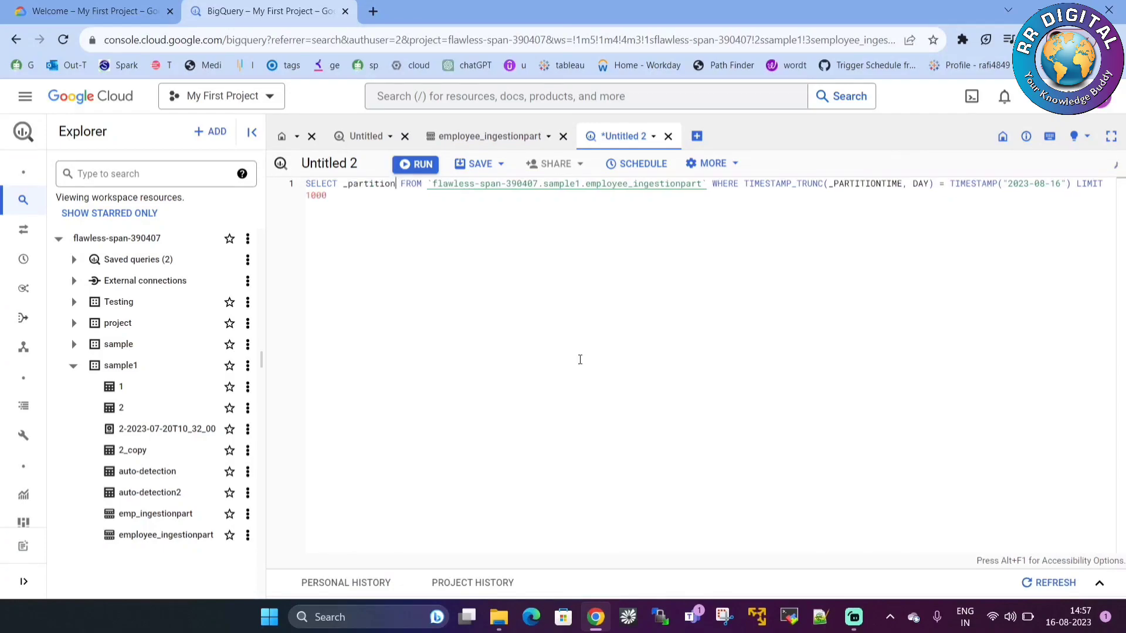
type("date as pd,")
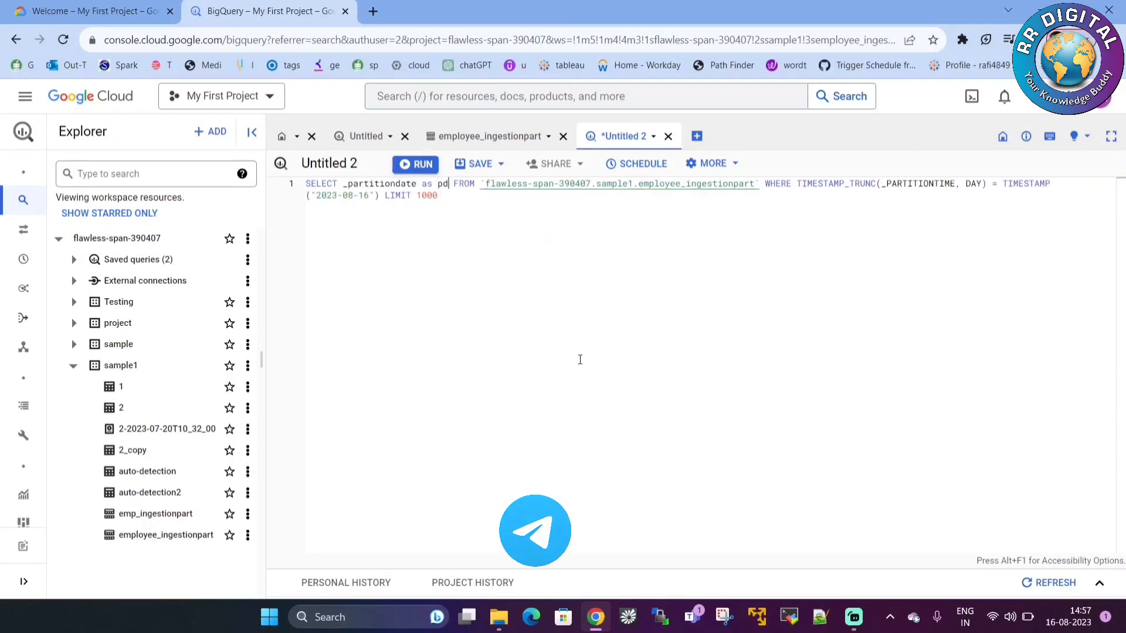
type(" _partiti")
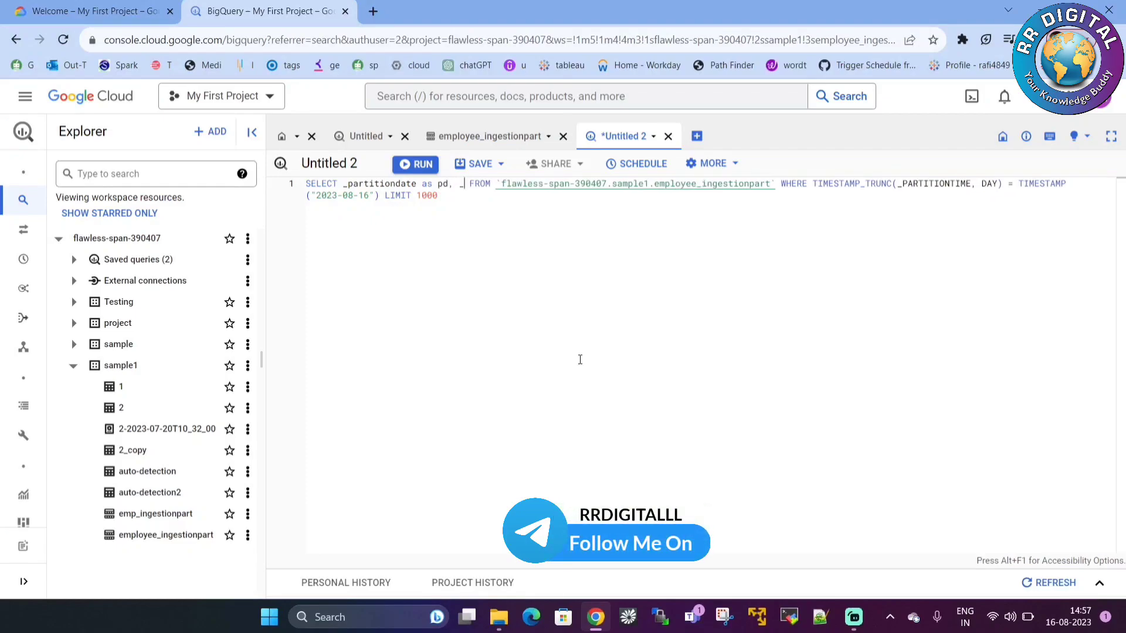
type("ontime as ")
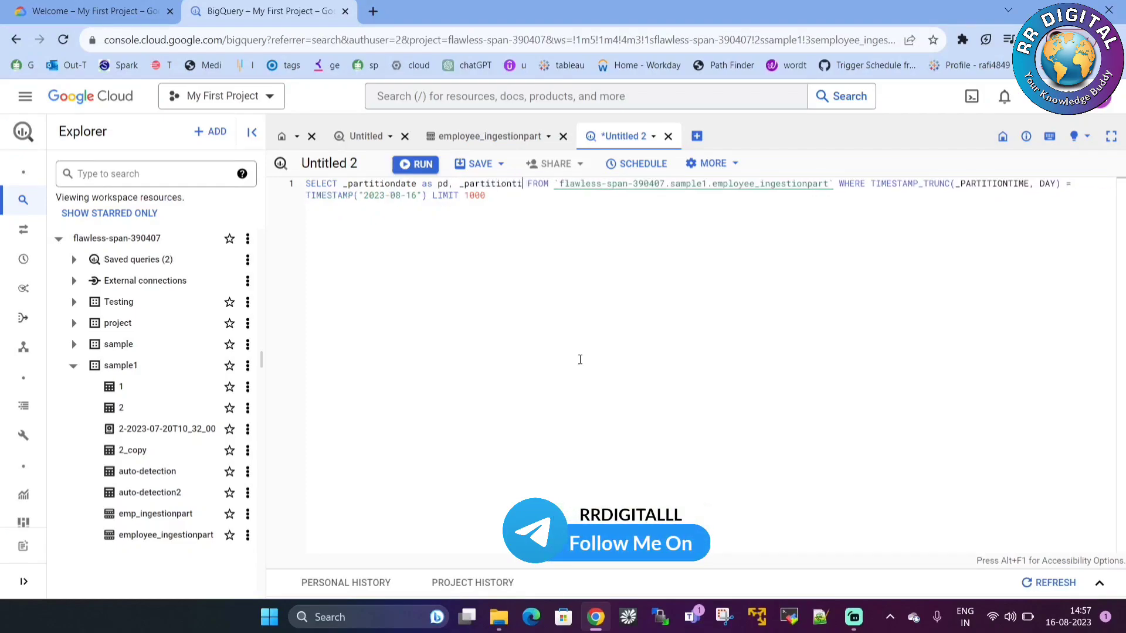
type("pt, ename")
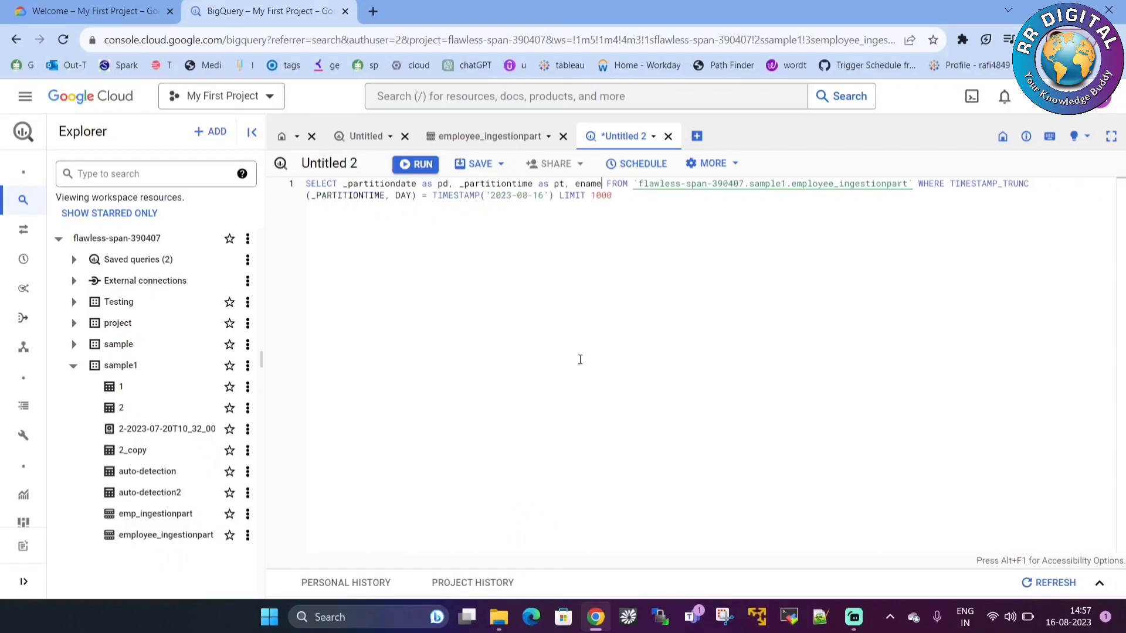
- Replace the query's filter and limit with the condition _Partitiondate = date('2023-08-16') and run the query
key("ctrl+Right")
key("ctrl+Right")
key("Right")
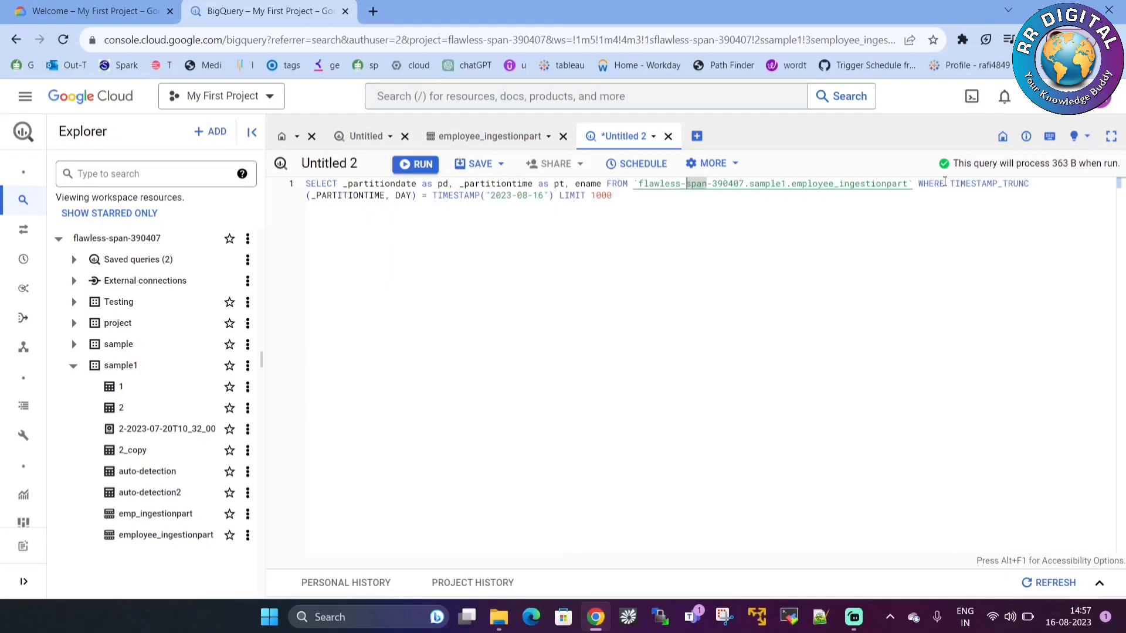
left_click_drag(950, 183, 956, 196)
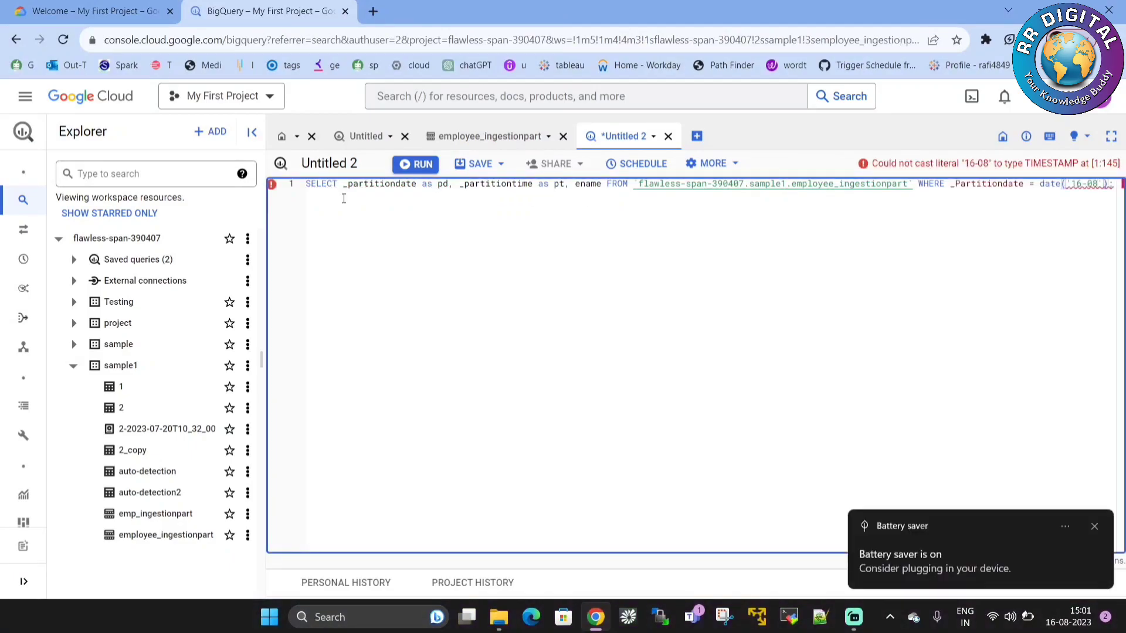
key("BackSpace")
key("BackSpace")
key("BackSpace")
key("BackSpace")
key("BackSpace")
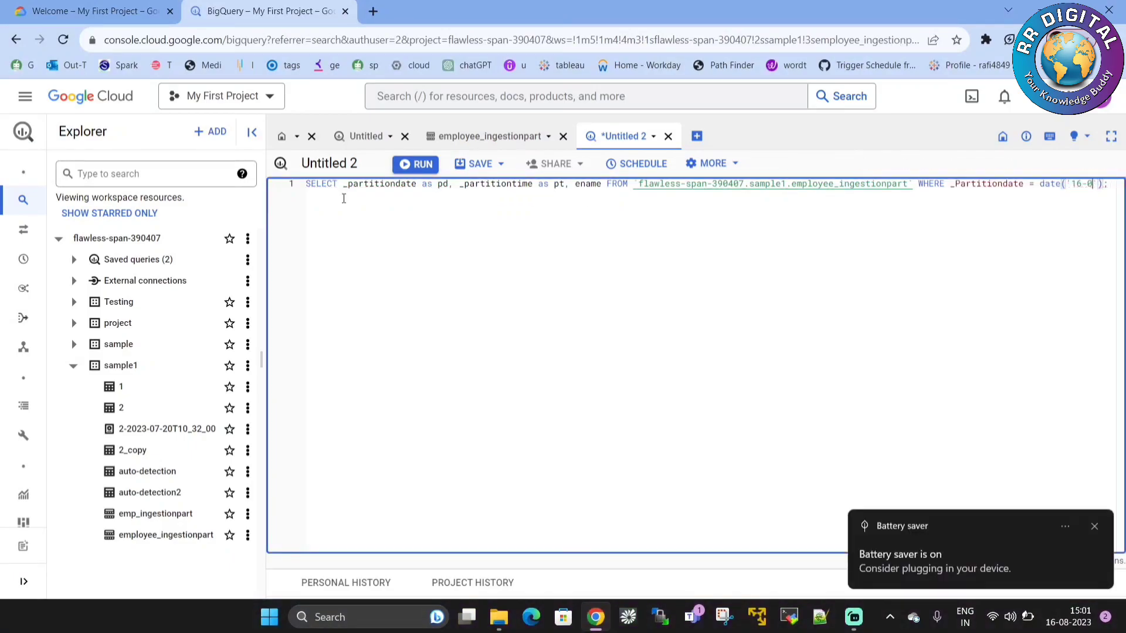
type("2023-")
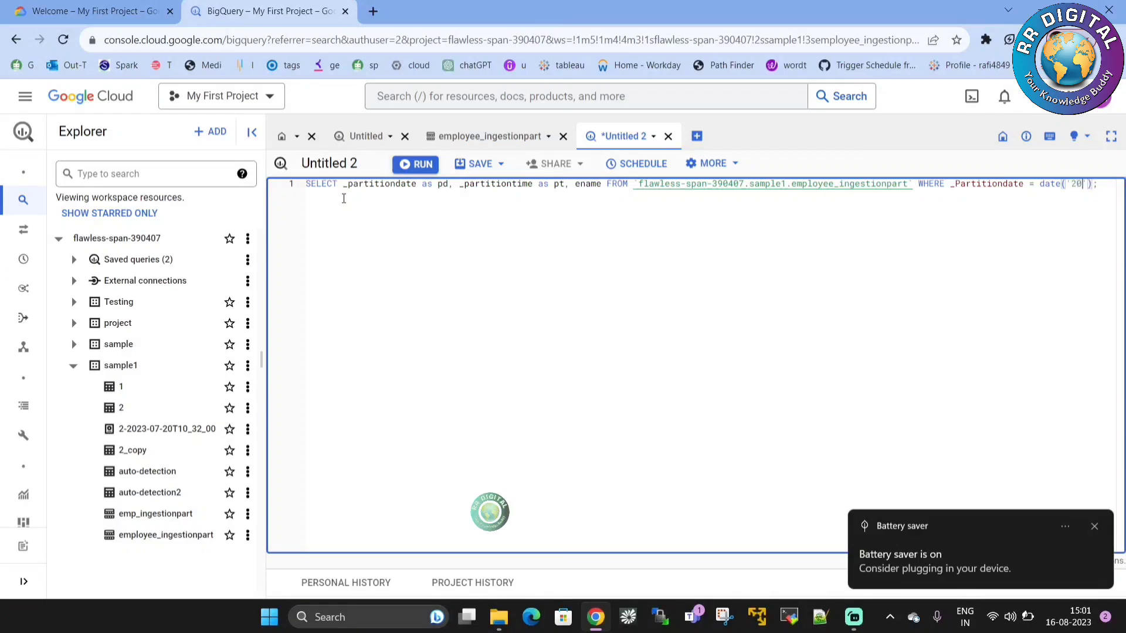
type("0")
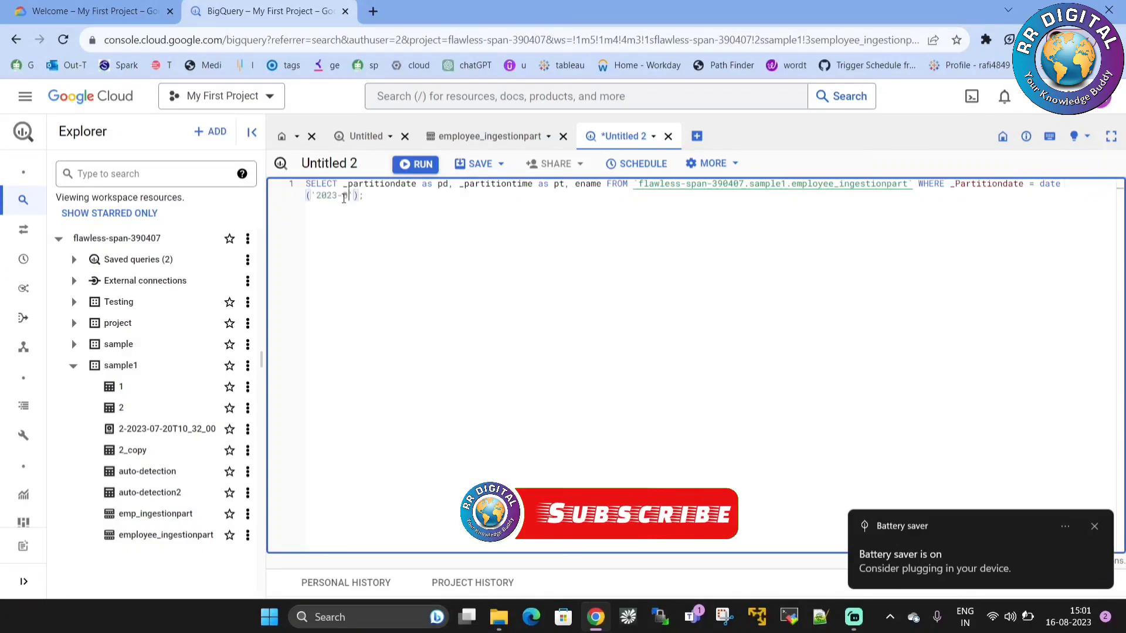
type("8-16")
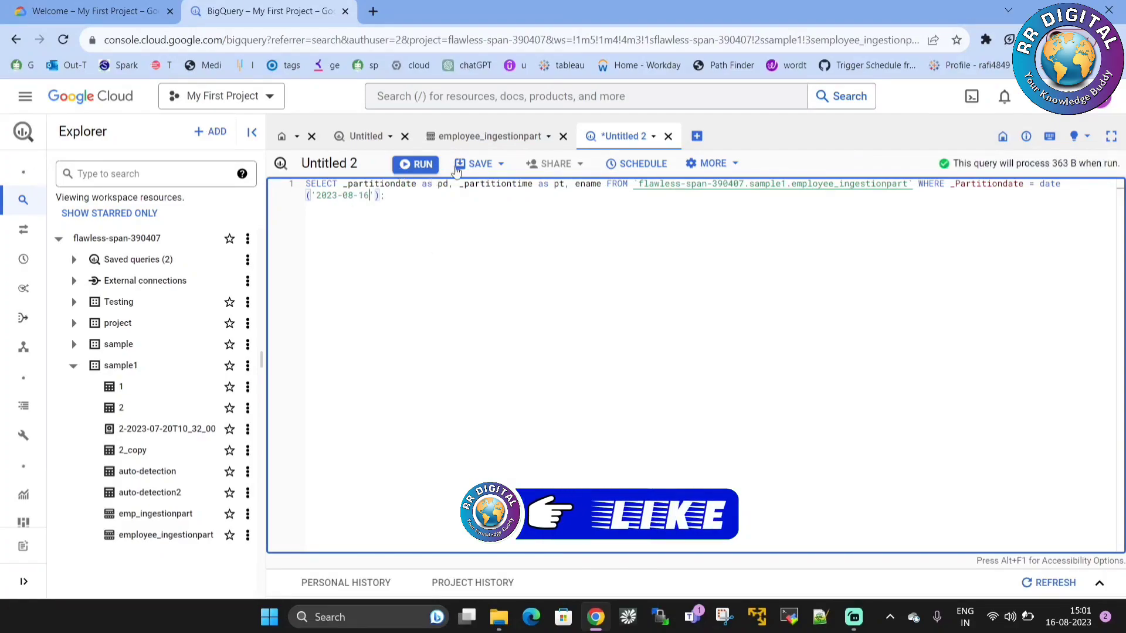
left_click(423, 164)
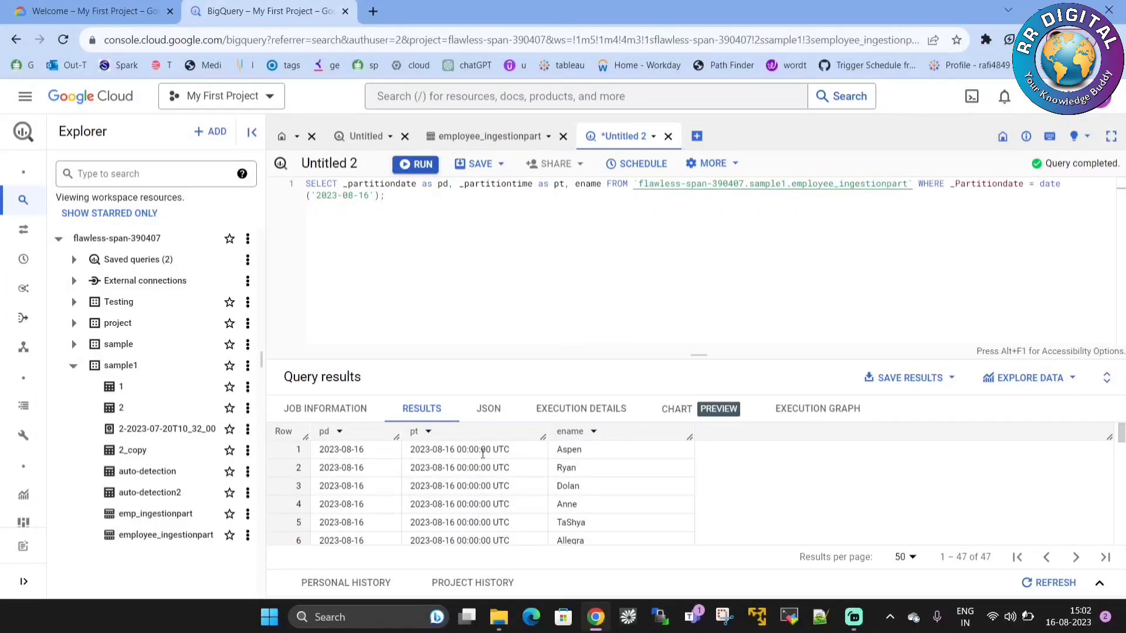
- Look through the query result rows, checking the partition date, partition time and ename columns
double_click(460, 448)
scroll(500, 503, "down", 5)
scroll(500, 503, "up", 5)
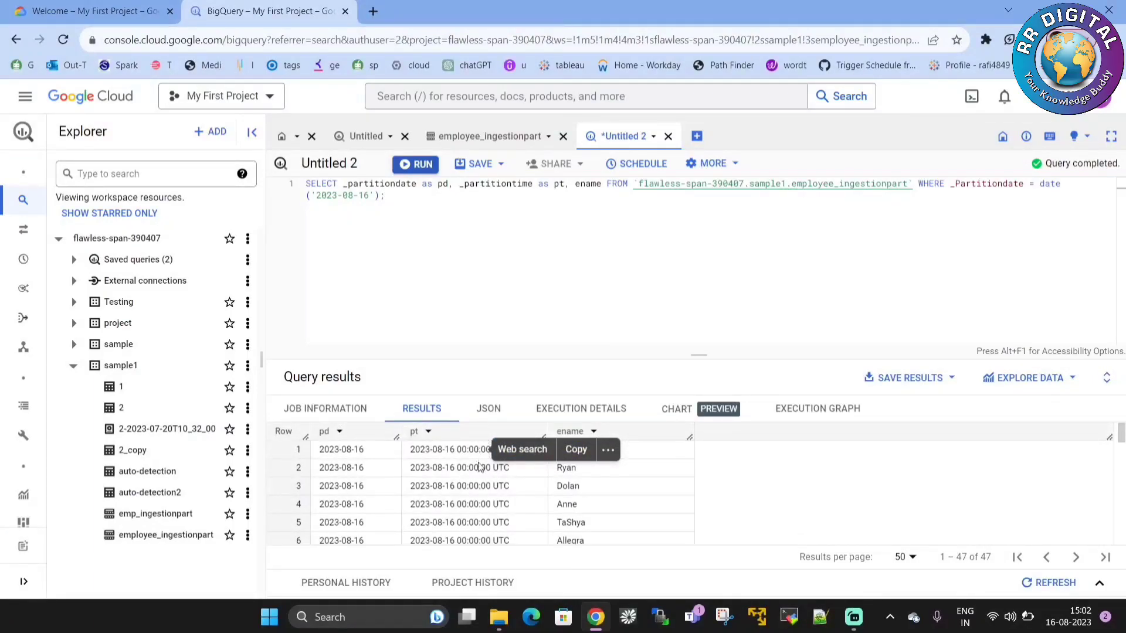
scroll(481, 487, "down", 10)
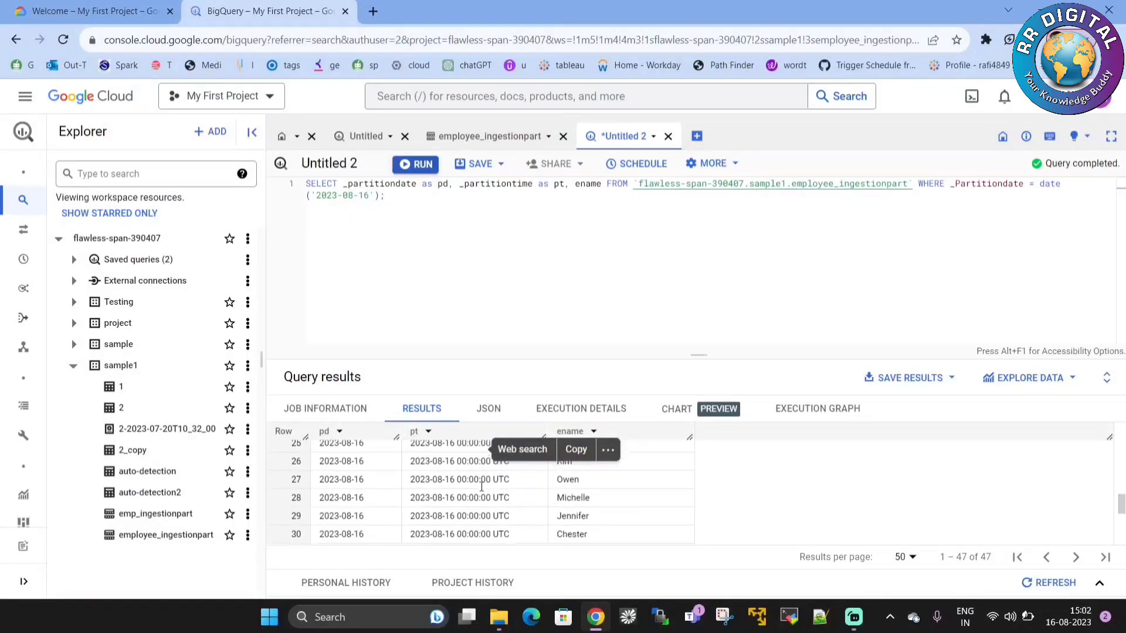
scroll(481, 487, "up", 10)
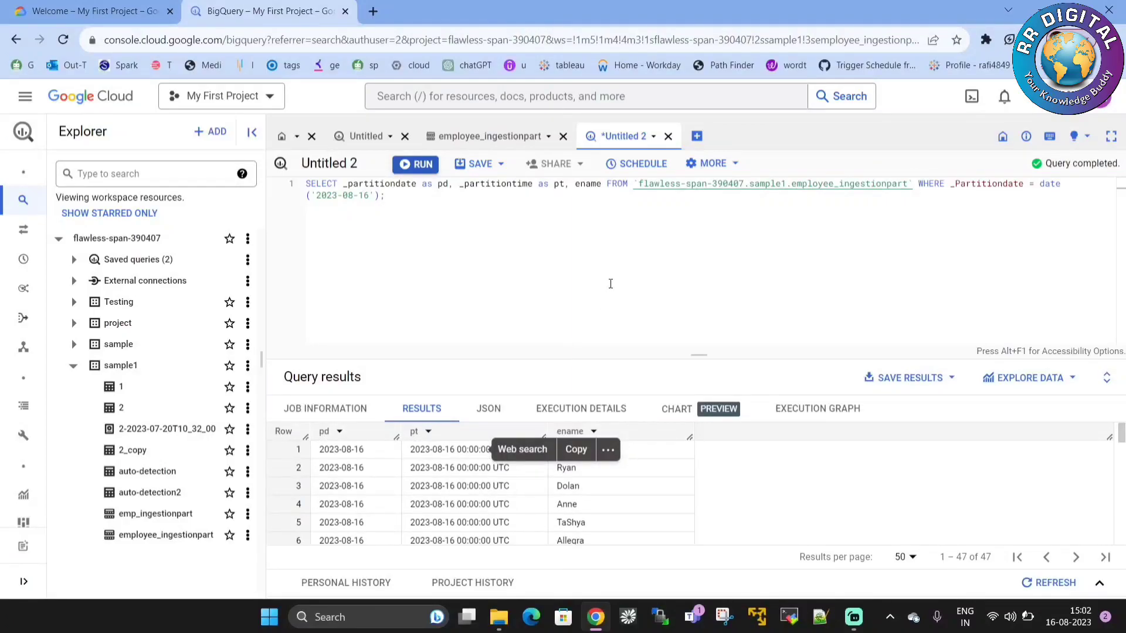